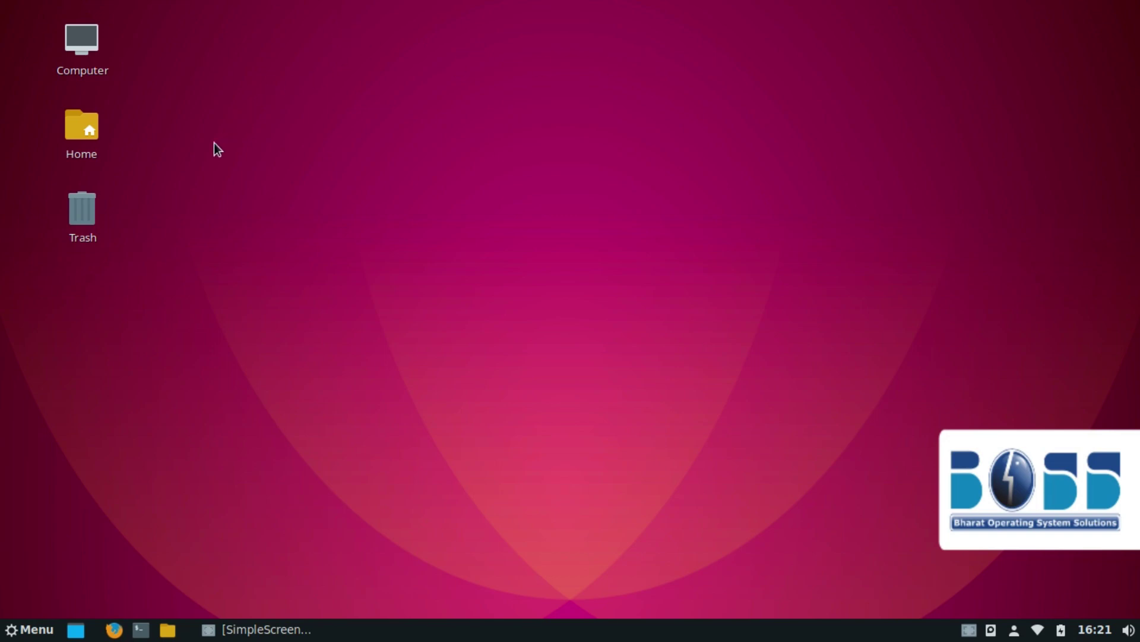
- Open the Computer location and preview its contents in list view and compact view before restoring icon view
double_click(76, 61)
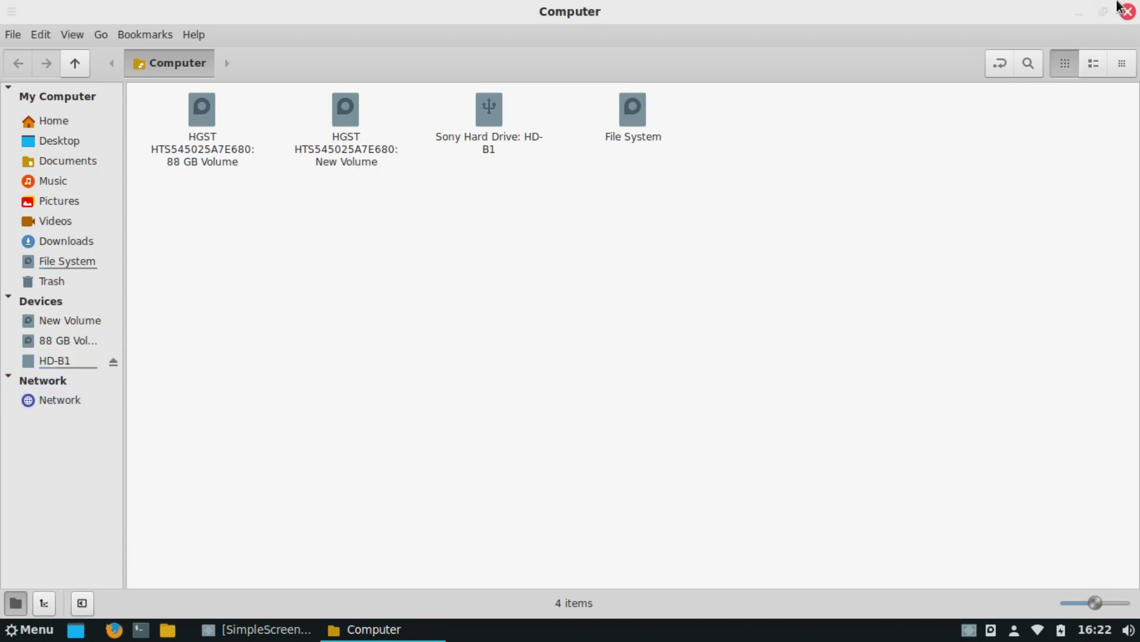
click(22, 34)
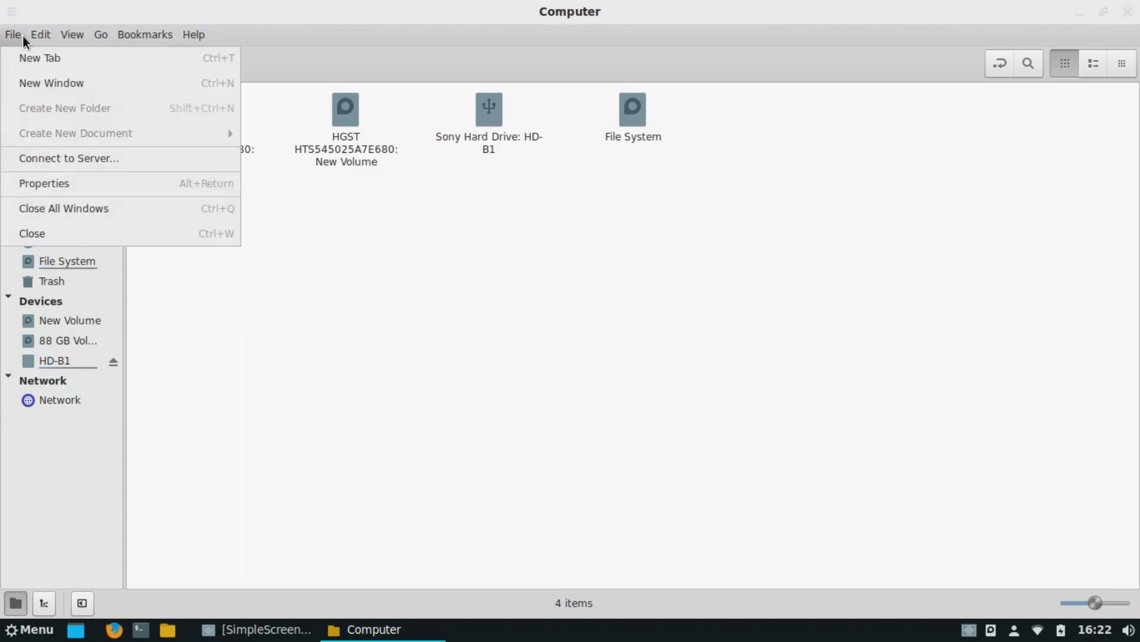
mouse_move(41, 34)
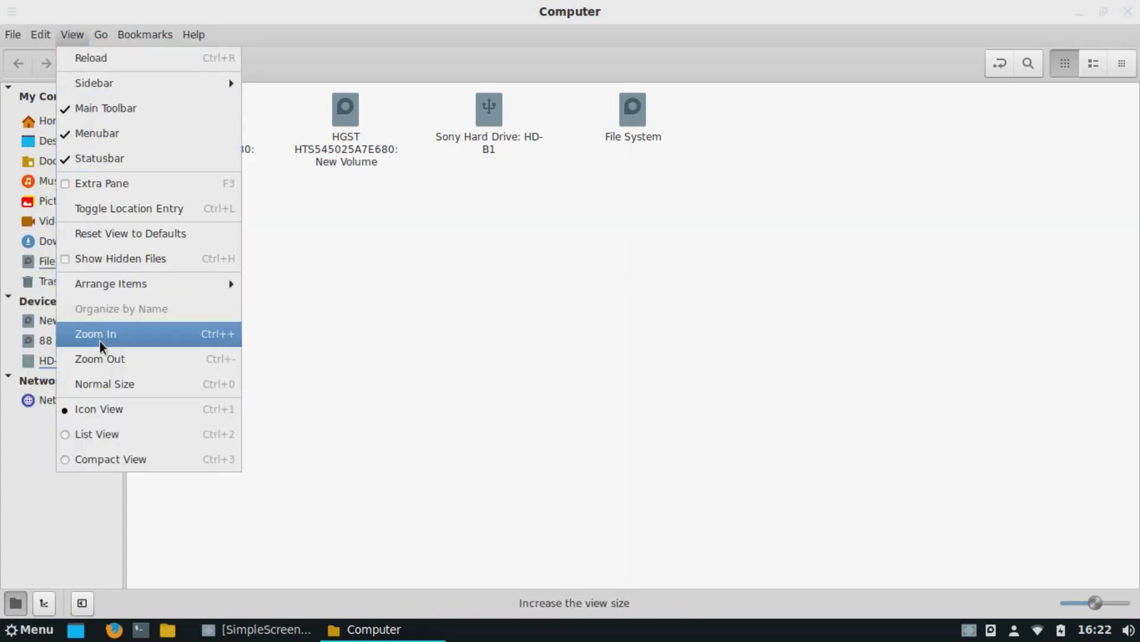
click(97, 435)
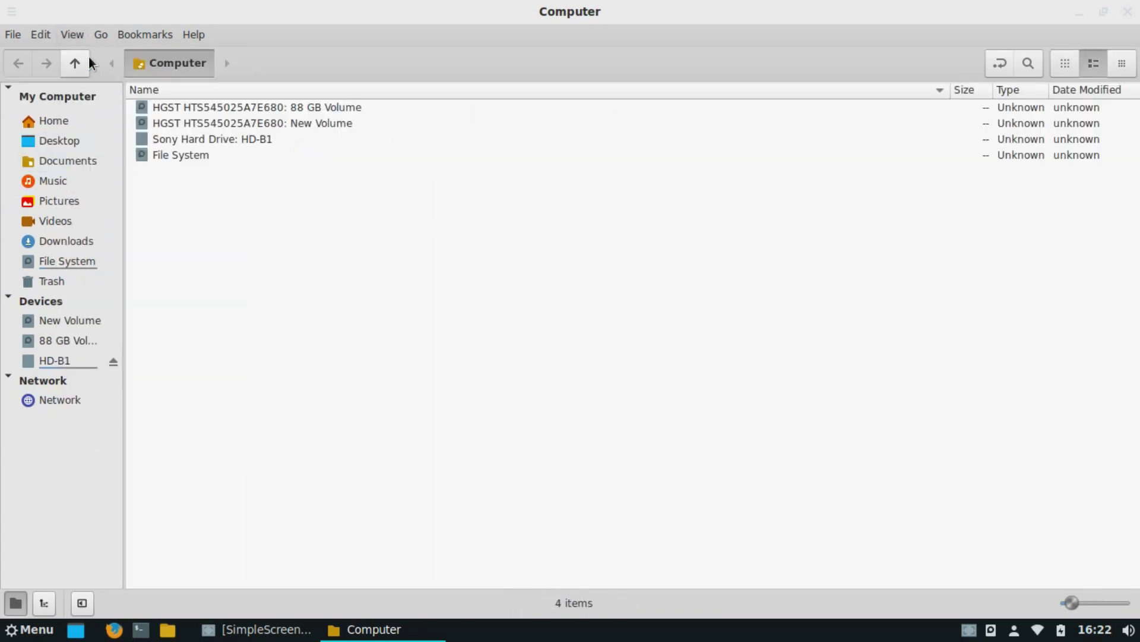
click(64, 31)
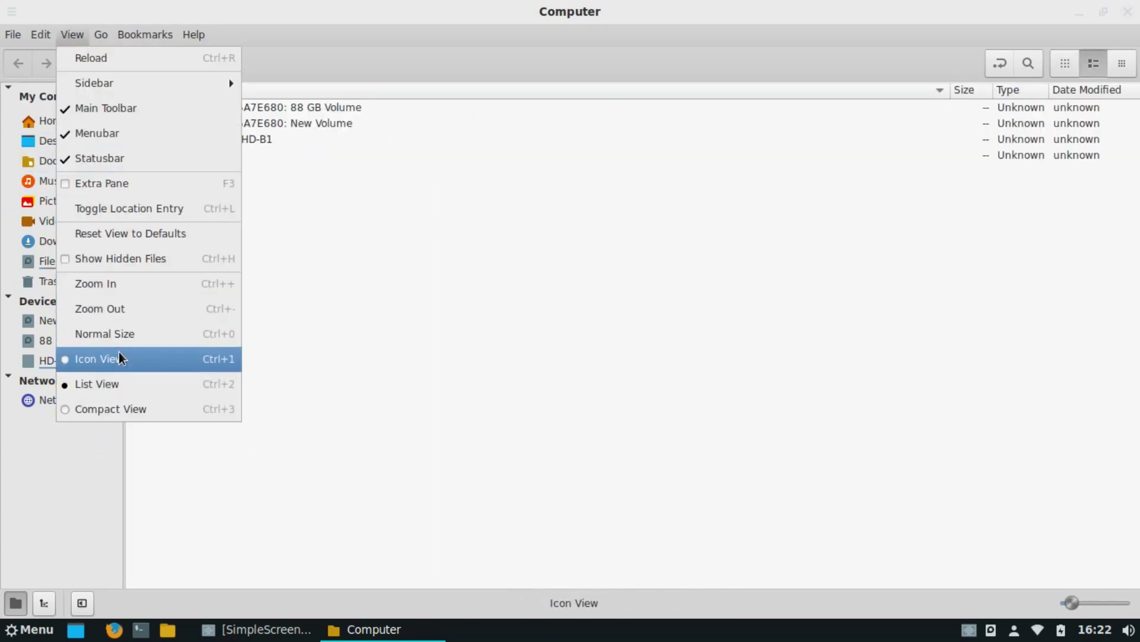
click(108, 408)
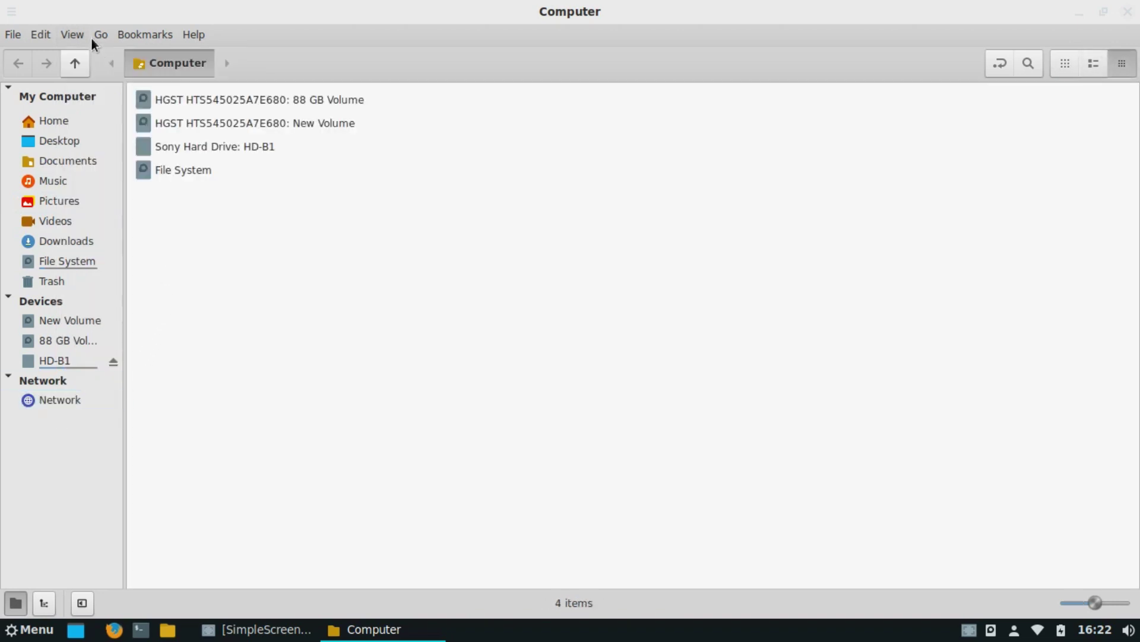
click(72, 35)
click(92, 410)
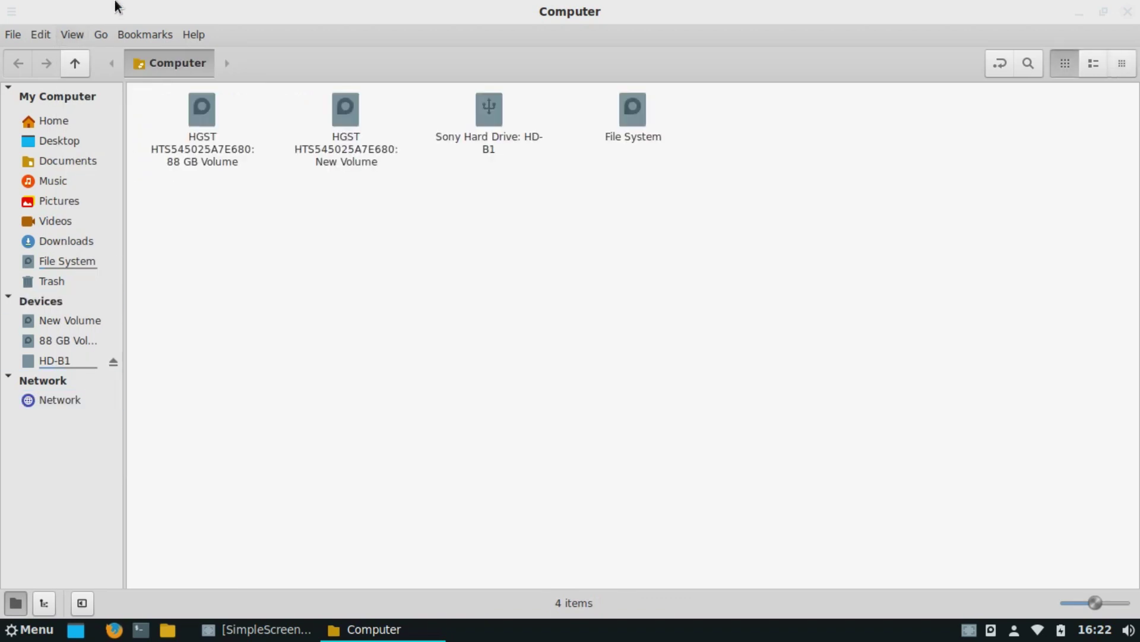
- Review the file manager's bookmark options and close the Computer window
click(130, 38)
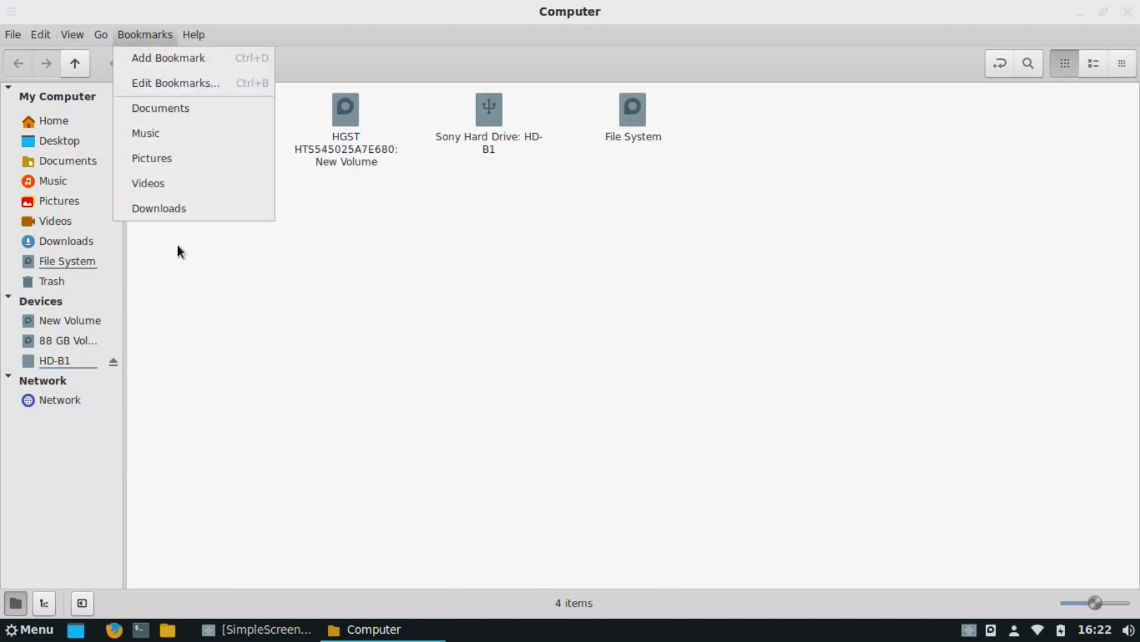
click(694, 378)
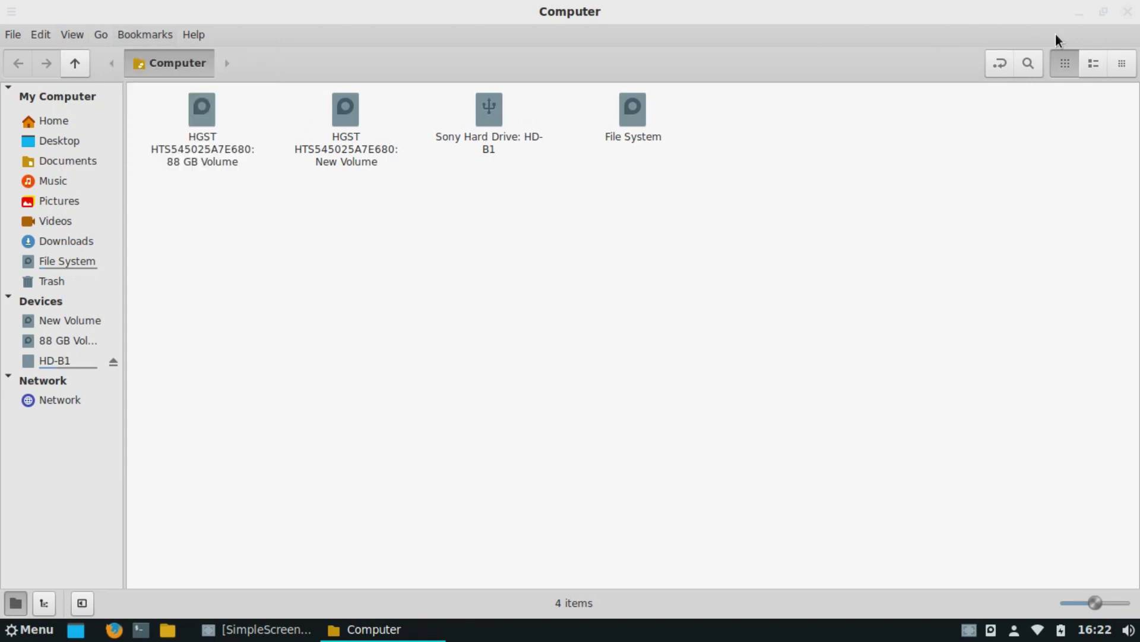
click(1128, 12)
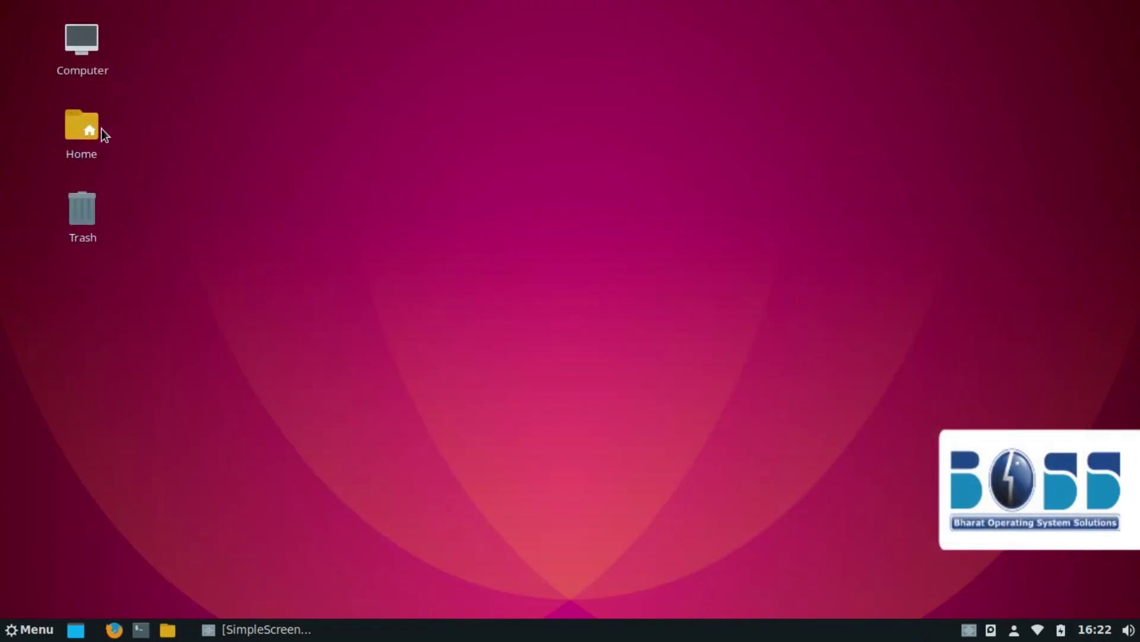
- Open the Home folder from the desktop to view its folders, and close its window
double_click(92, 131)
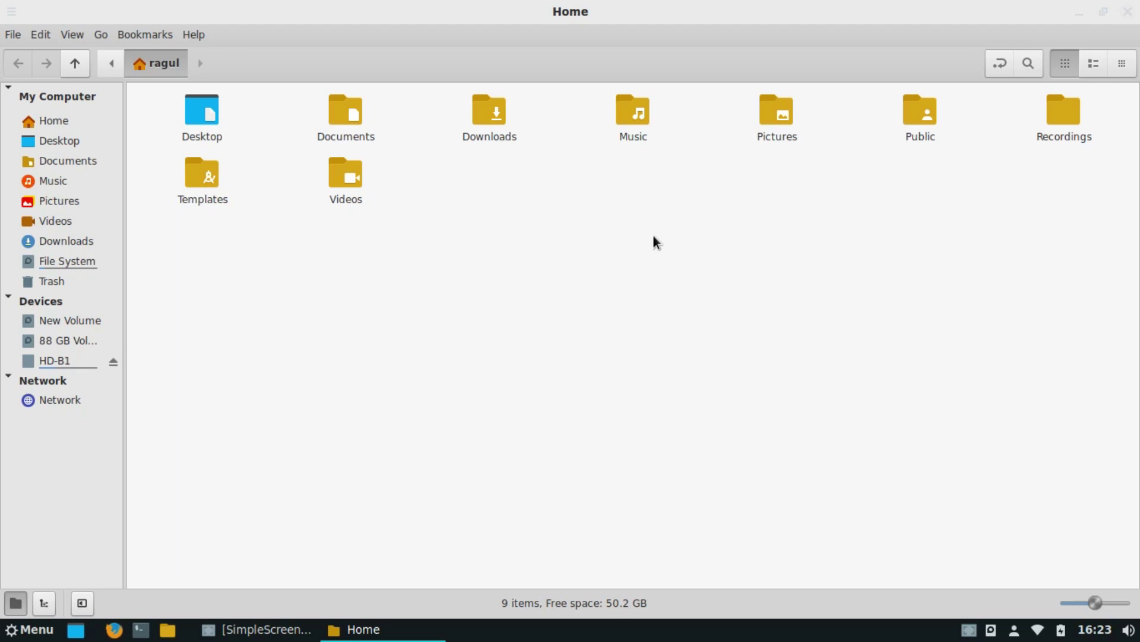
click(1127, 12)
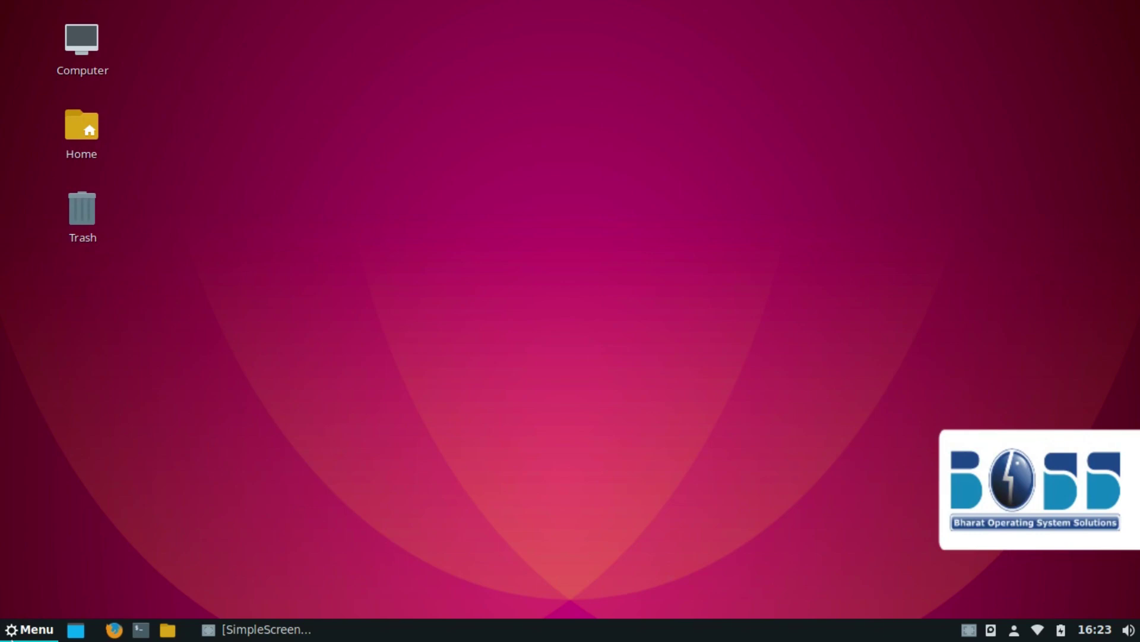
- Launch Firefox, decline the default-browser and update offers, and minimize its window
click(46, 632)
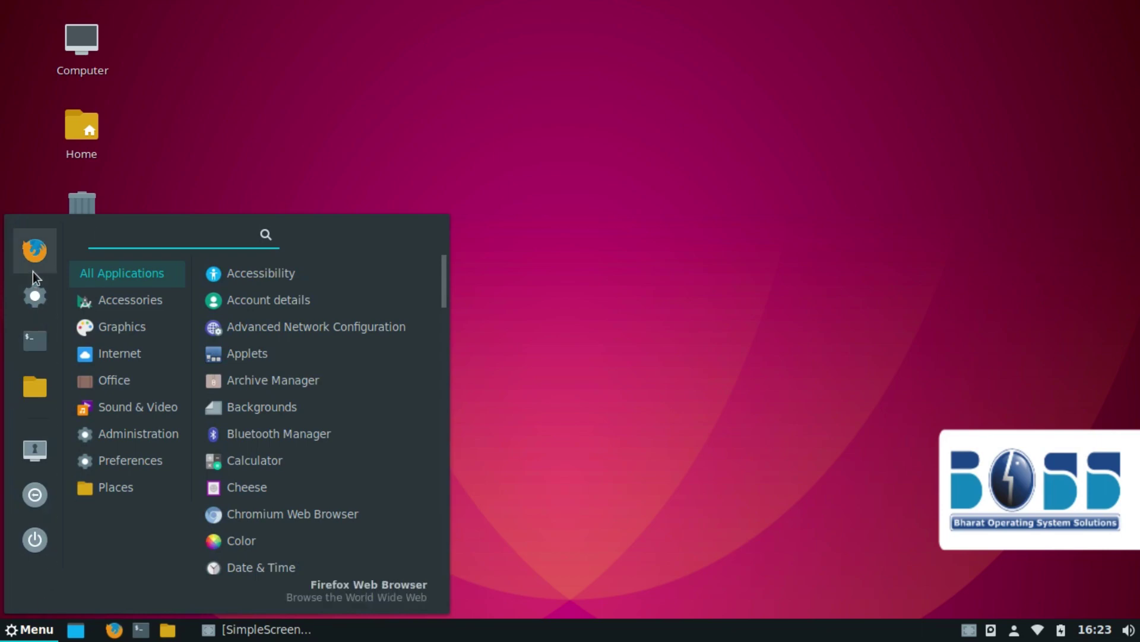
click(24, 253)
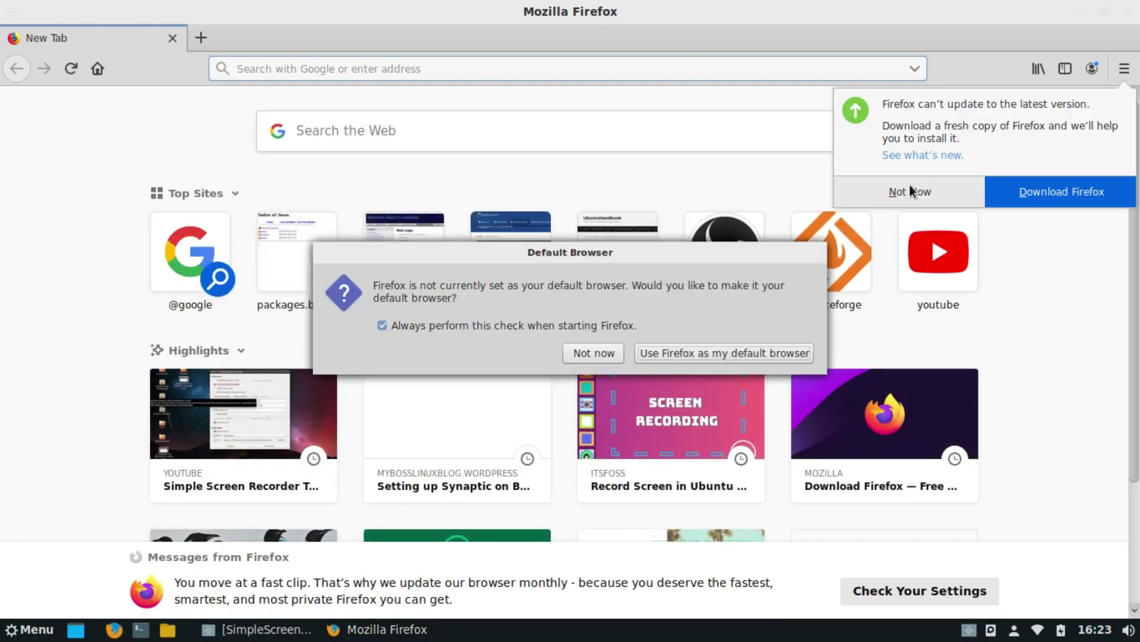
click(601, 355)
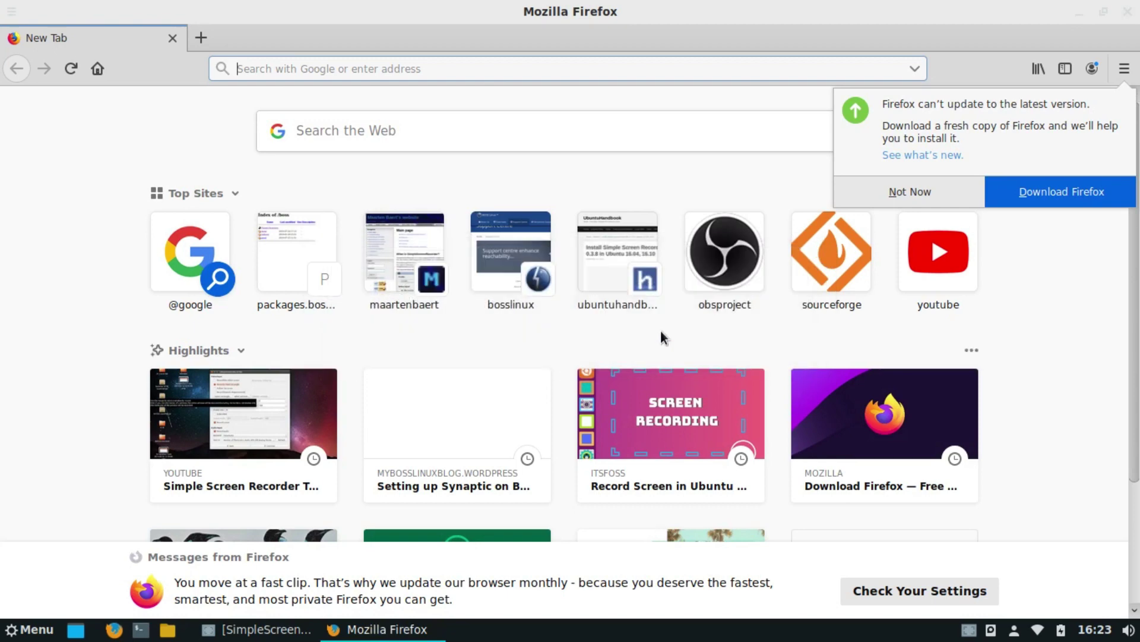
click(890, 192)
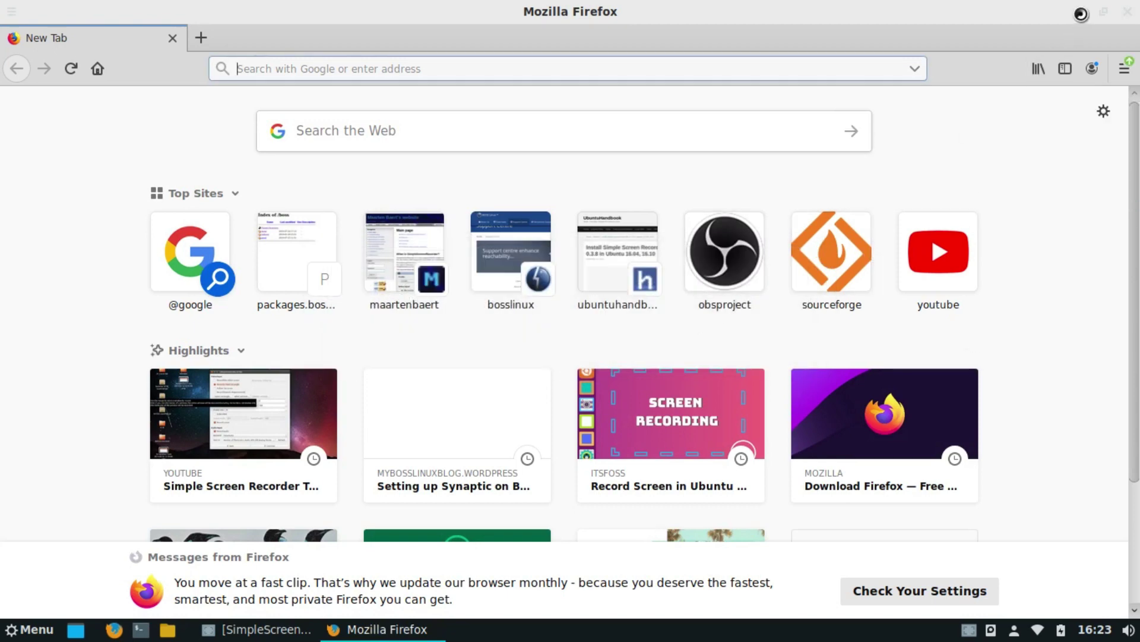
click(1080, 13)
- Open System Settings and maximize its window
click(41, 628)
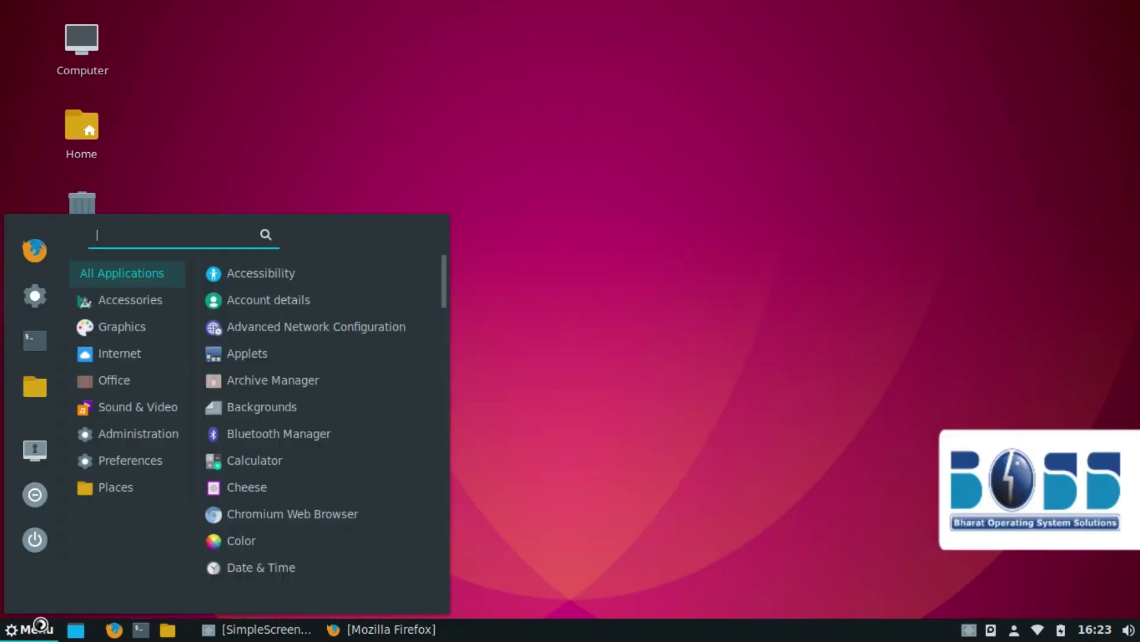
click(44, 309)
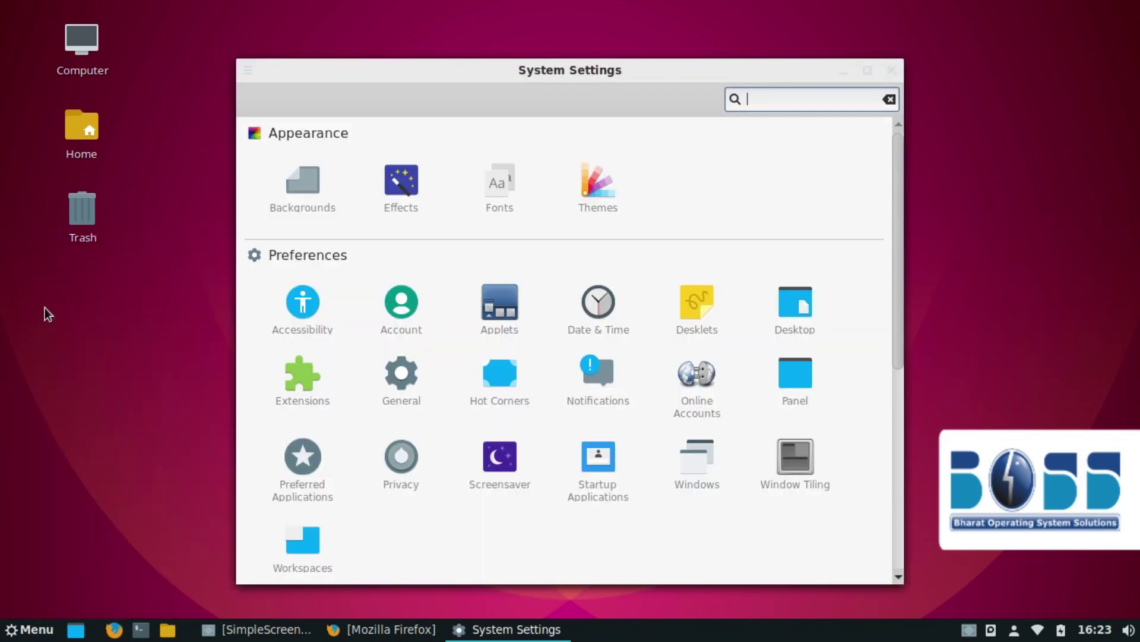
click(867, 71)
- Browse the Adwaita, Albatross, Backgrounds, Bluebird, Greybird and Inksplat wallpaper collections and return to the settings overview
click(59, 122)
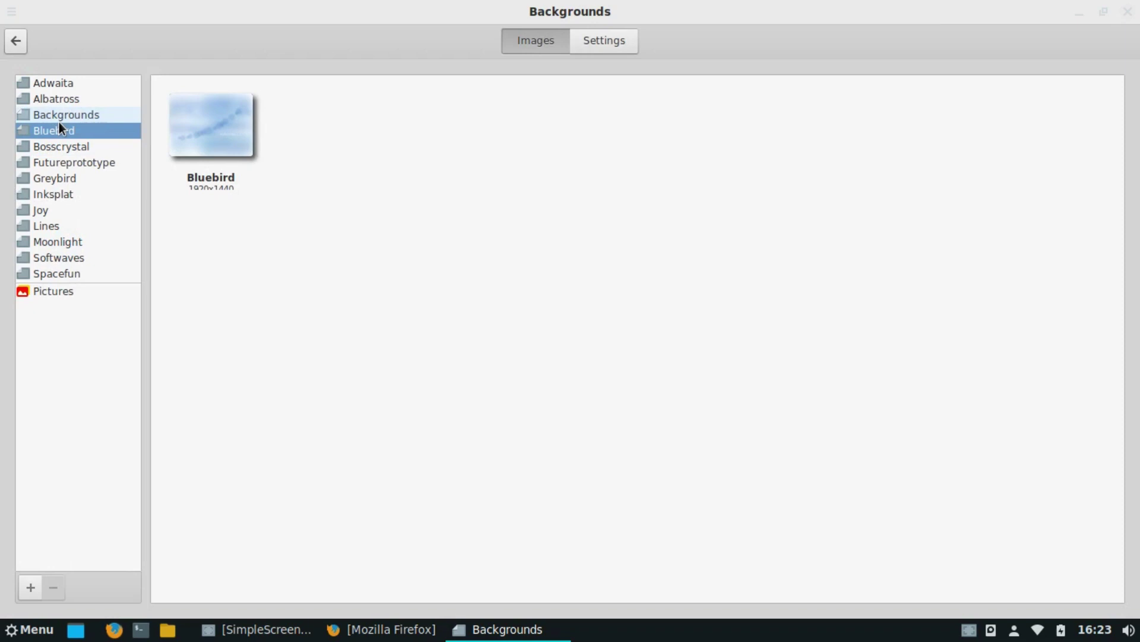
click(59, 87)
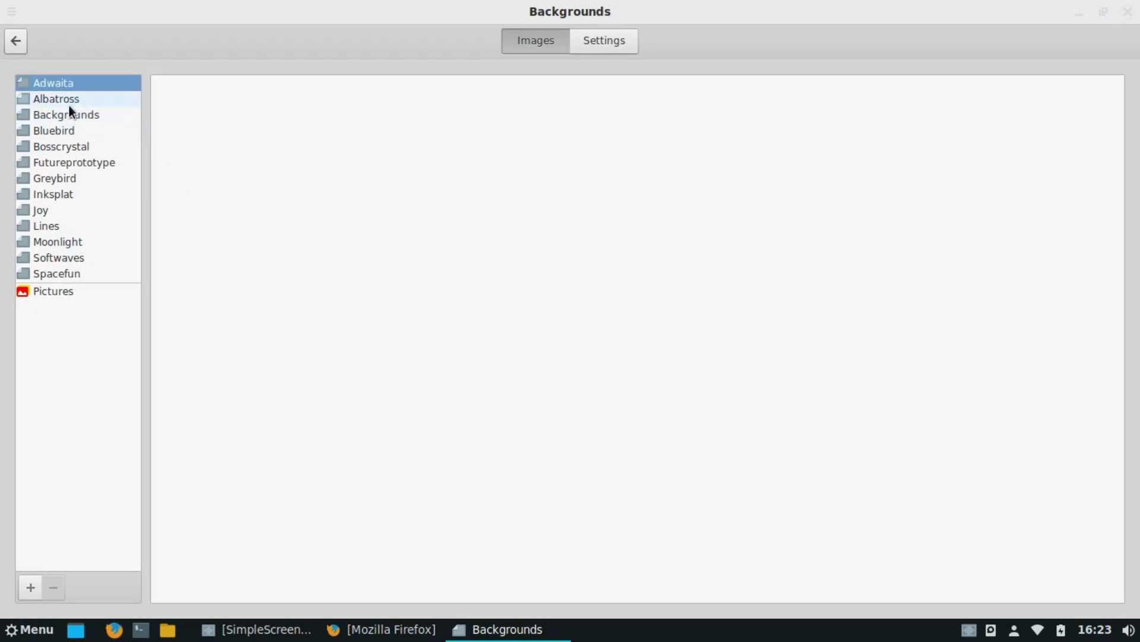
click(69, 105)
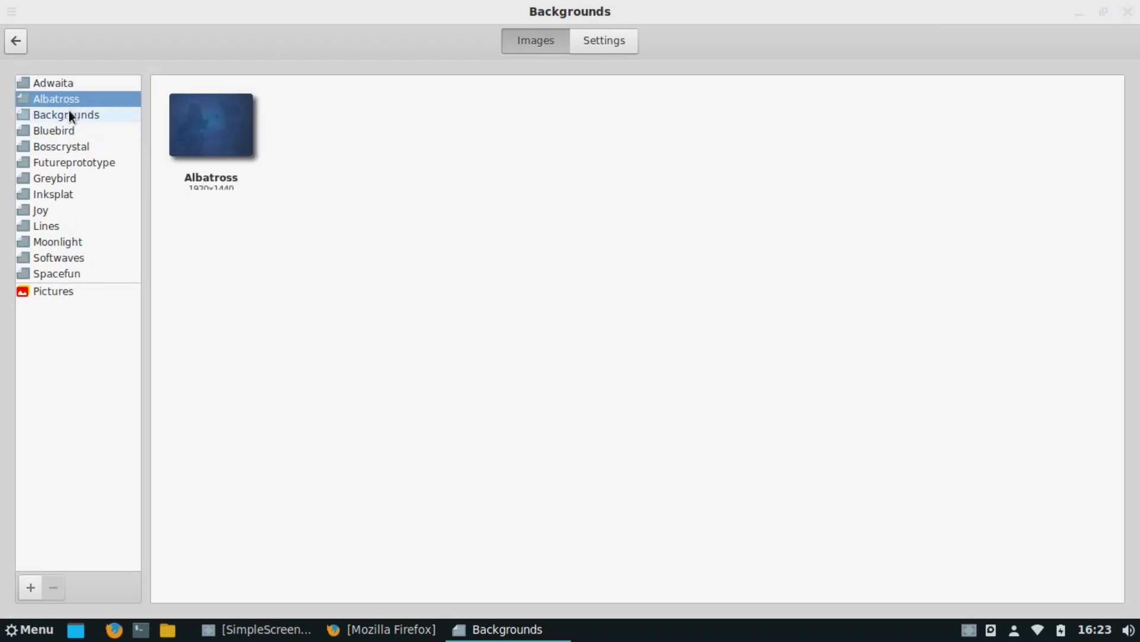
click(69, 110)
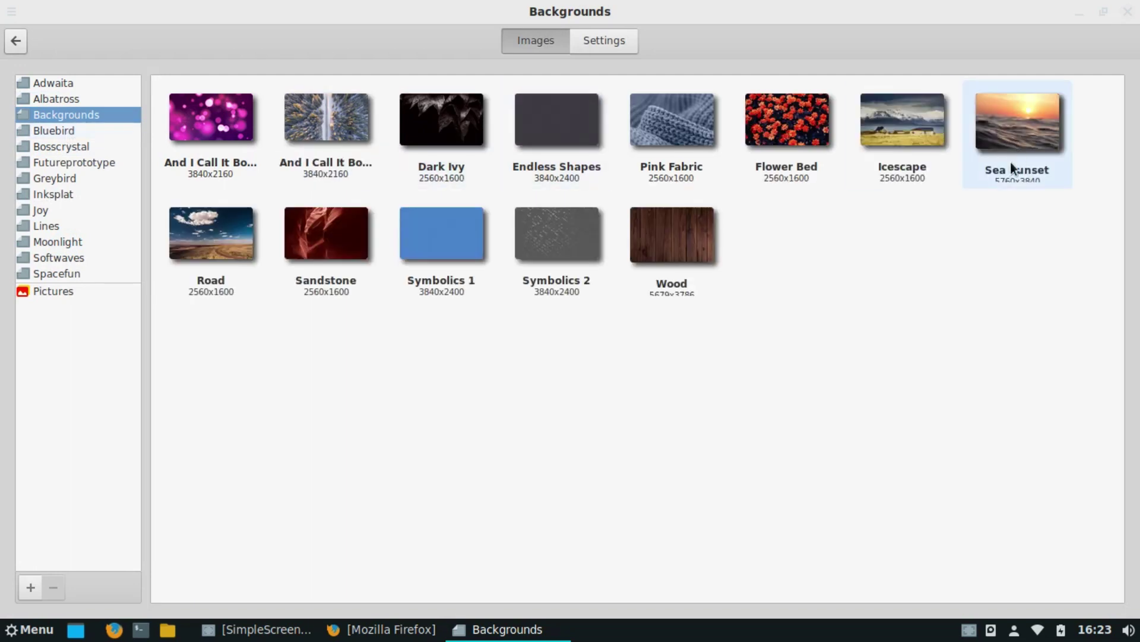
click(80, 131)
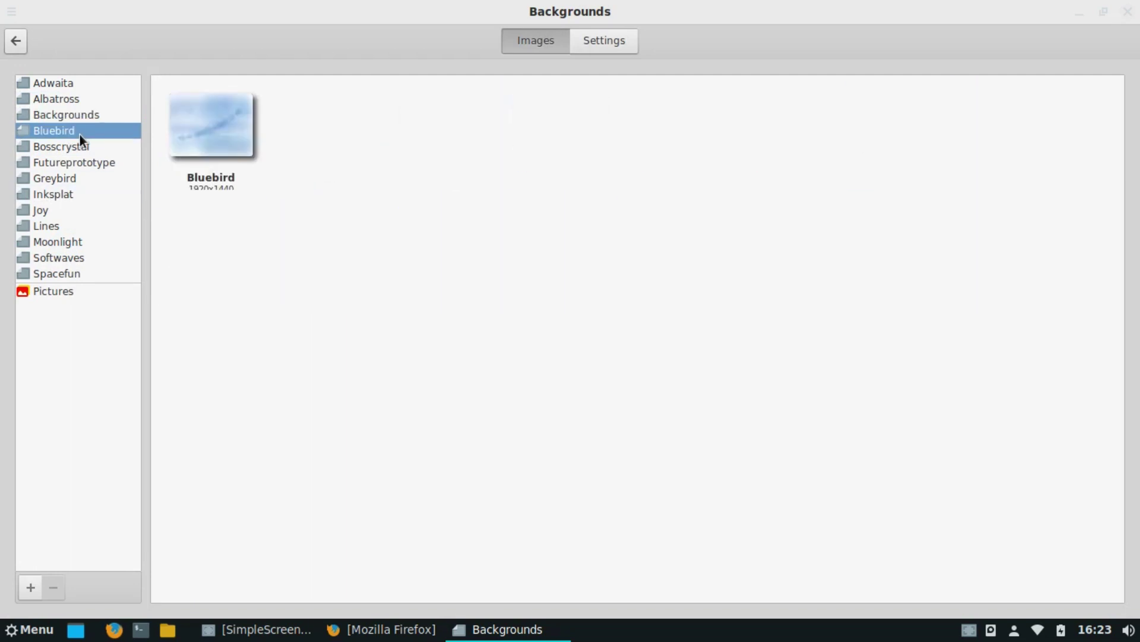
click(110, 177)
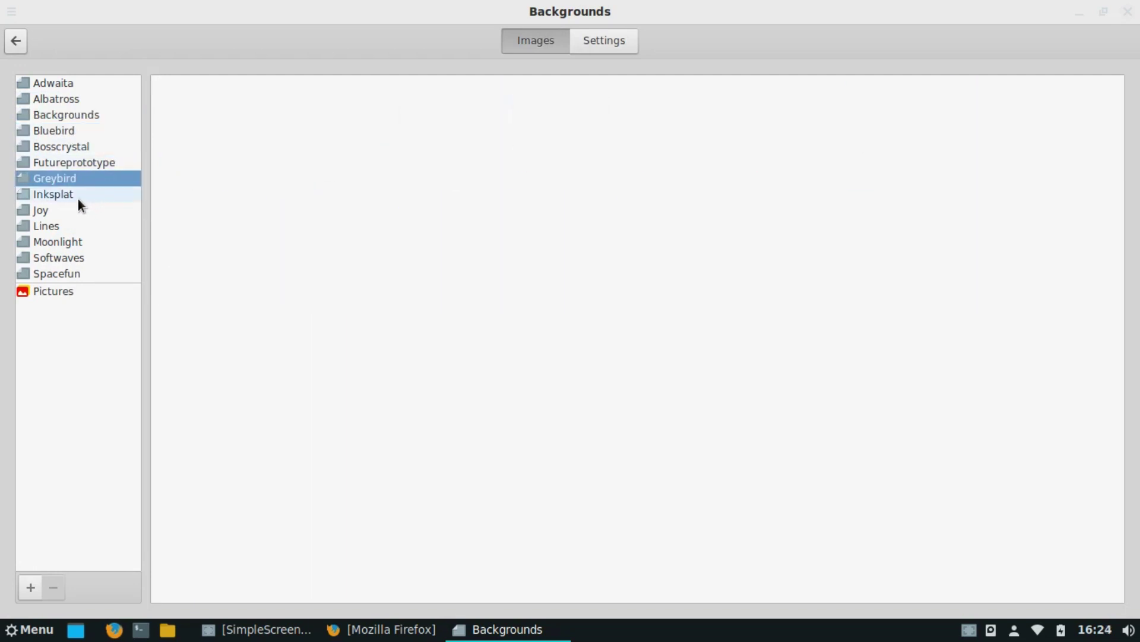
click(59, 194)
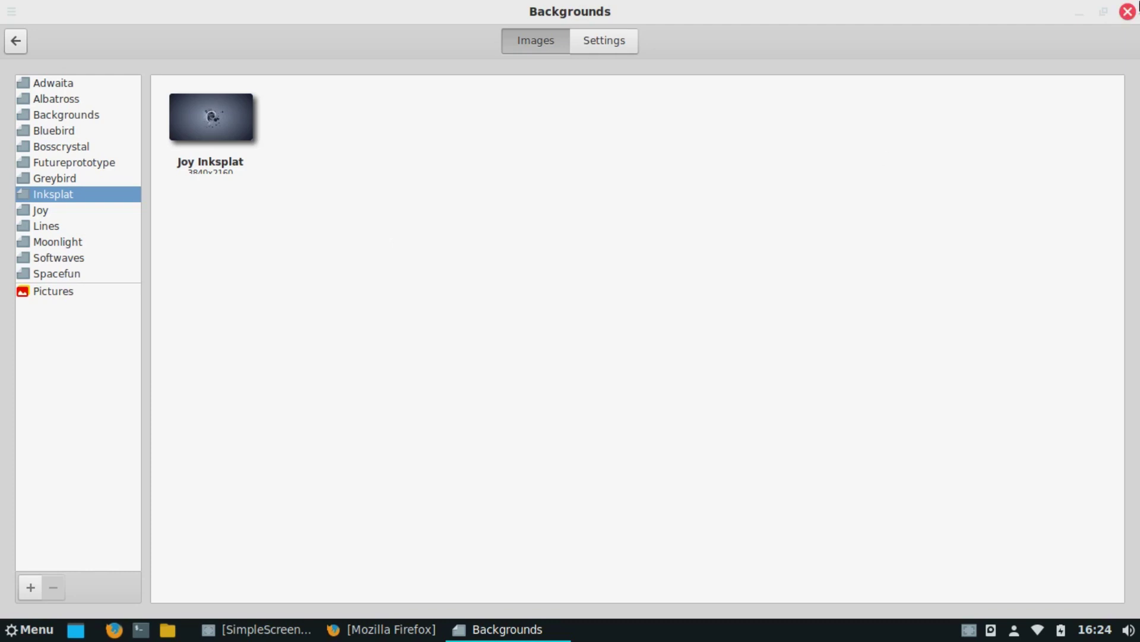
click(24, 45)
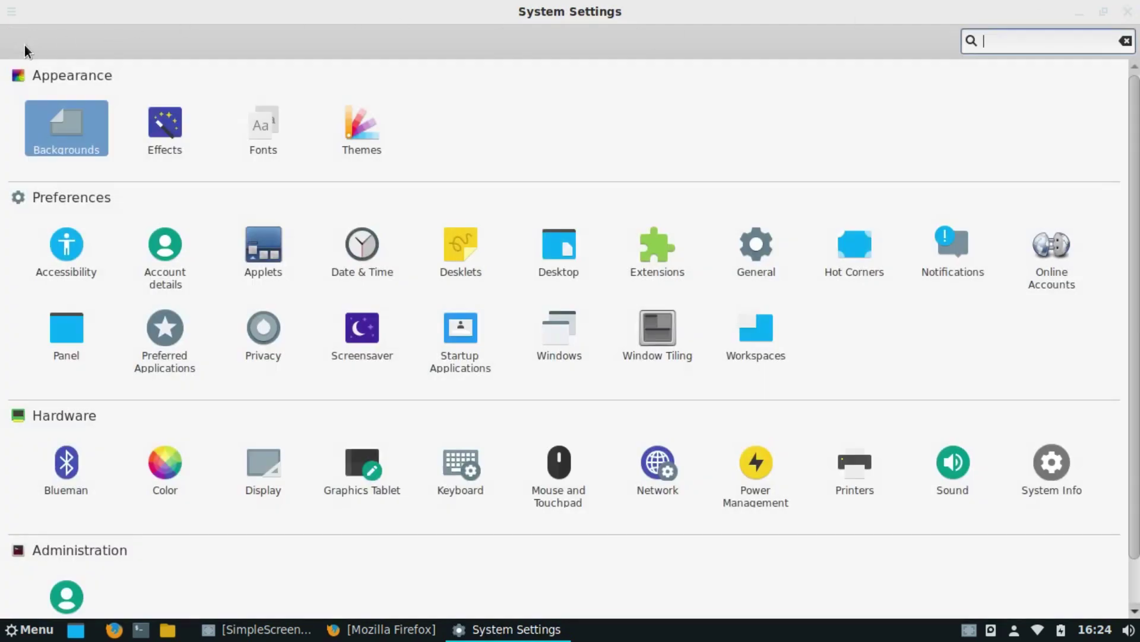
- Review the available effects styles in the Effects settings and choose Cinnamon
click(178, 134)
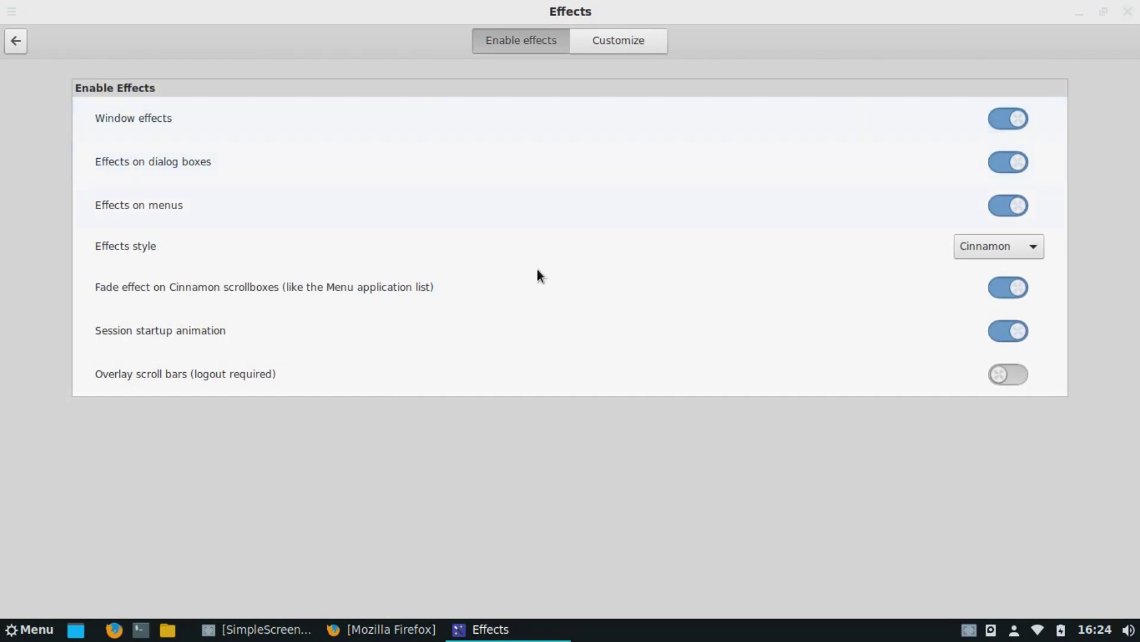
click(975, 243)
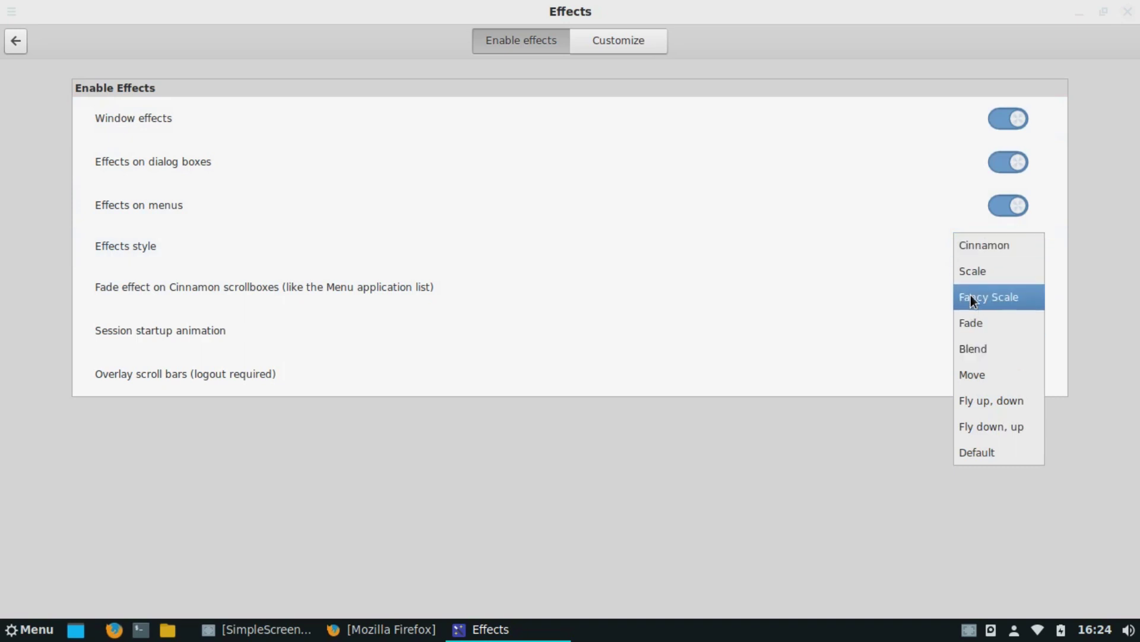
click(971, 251)
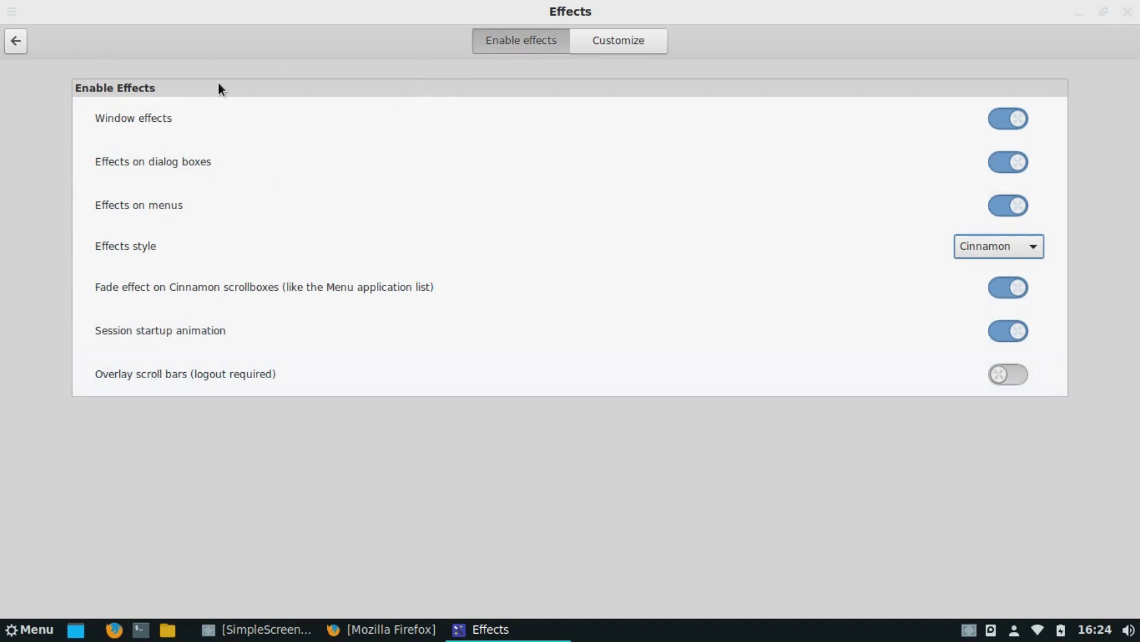
- Enable customized settings for the window effects and return to the settings overview
click(610, 41)
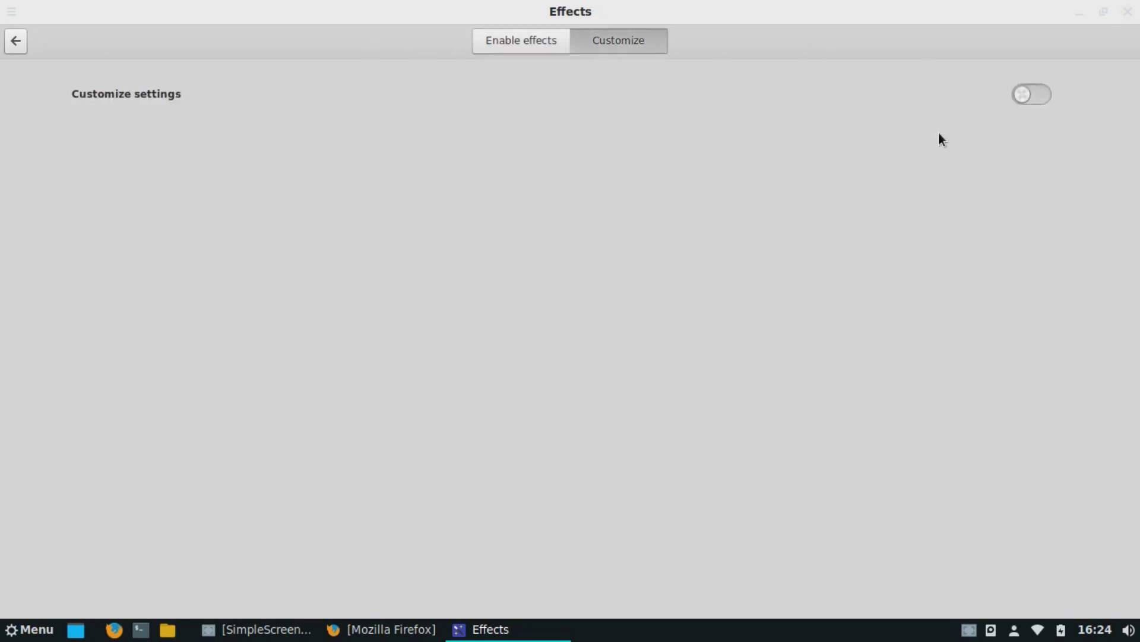
click(1025, 93)
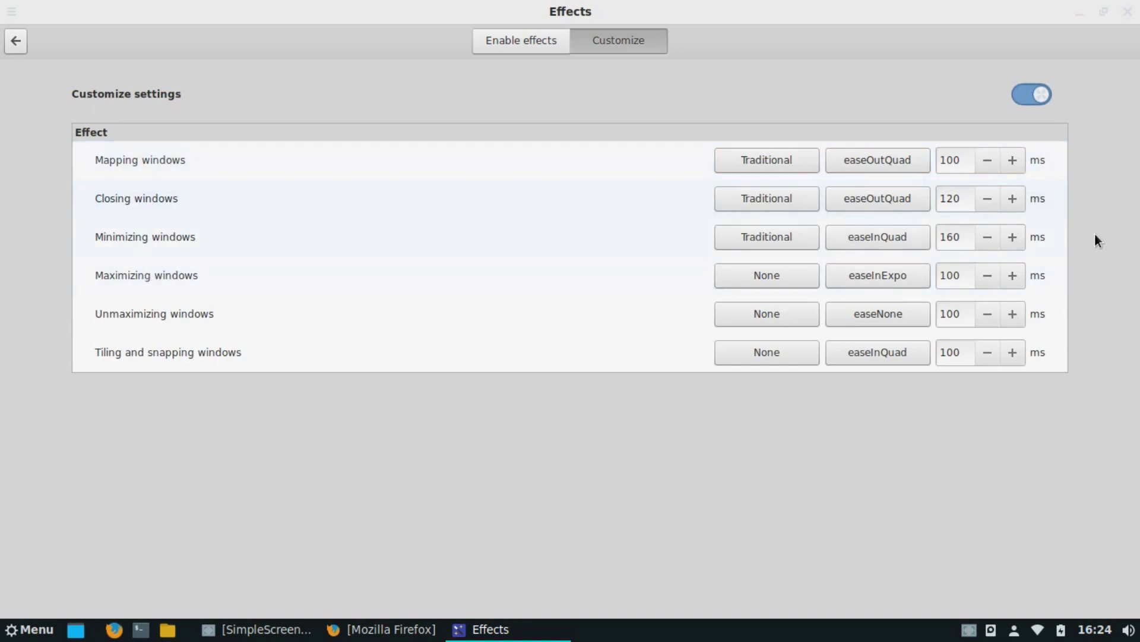
click(13, 46)
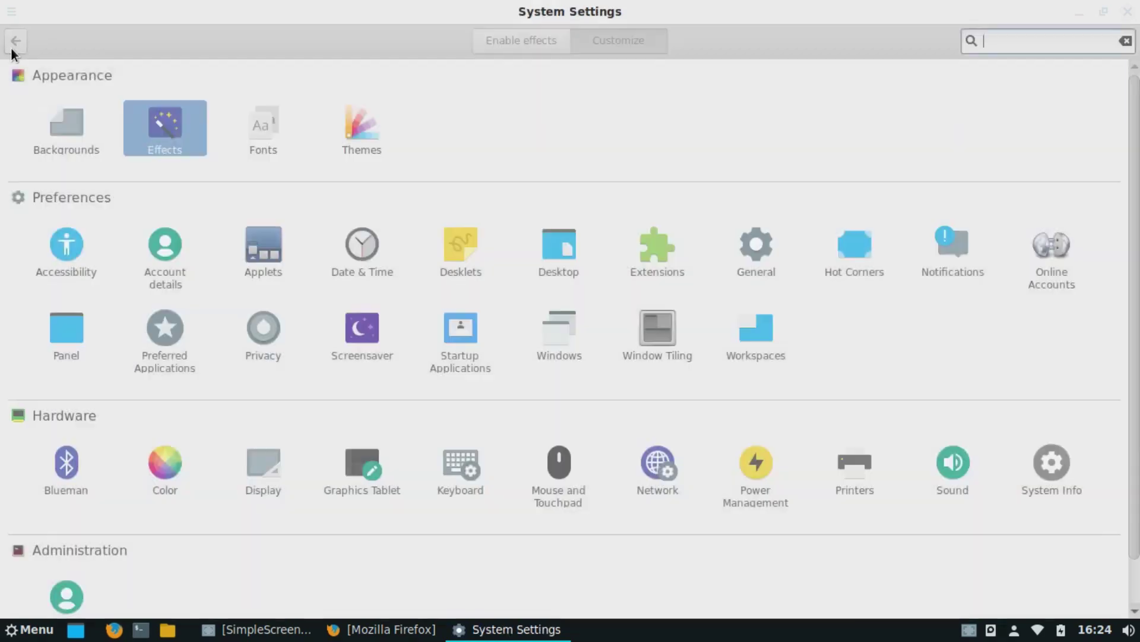
- Review the Fonts settings, including the fonts offered for window titles and the RGBA order description, and return to the settings overview
click(269, 115)
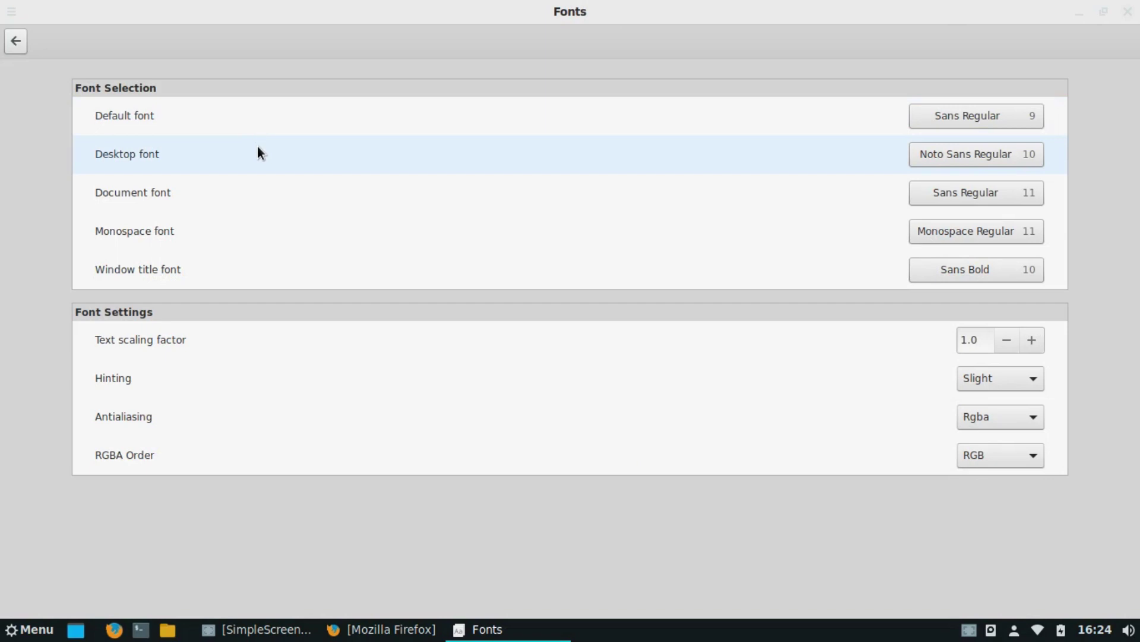
click(958, 269)
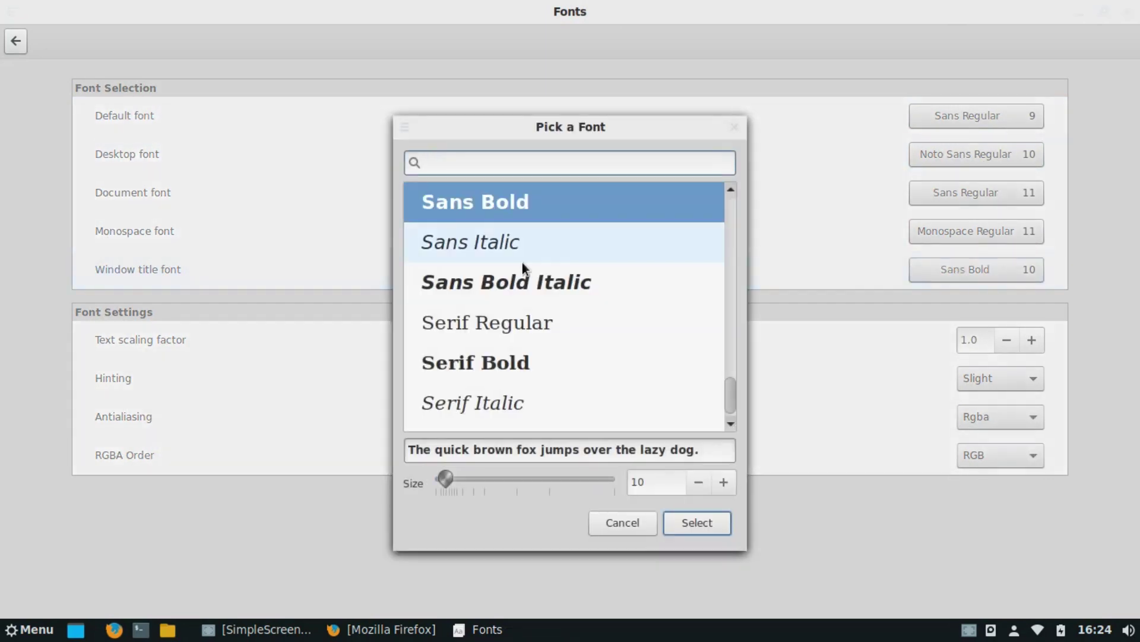
scroll(511, 306, down, 5)
scroll(520, 302, down, 3)
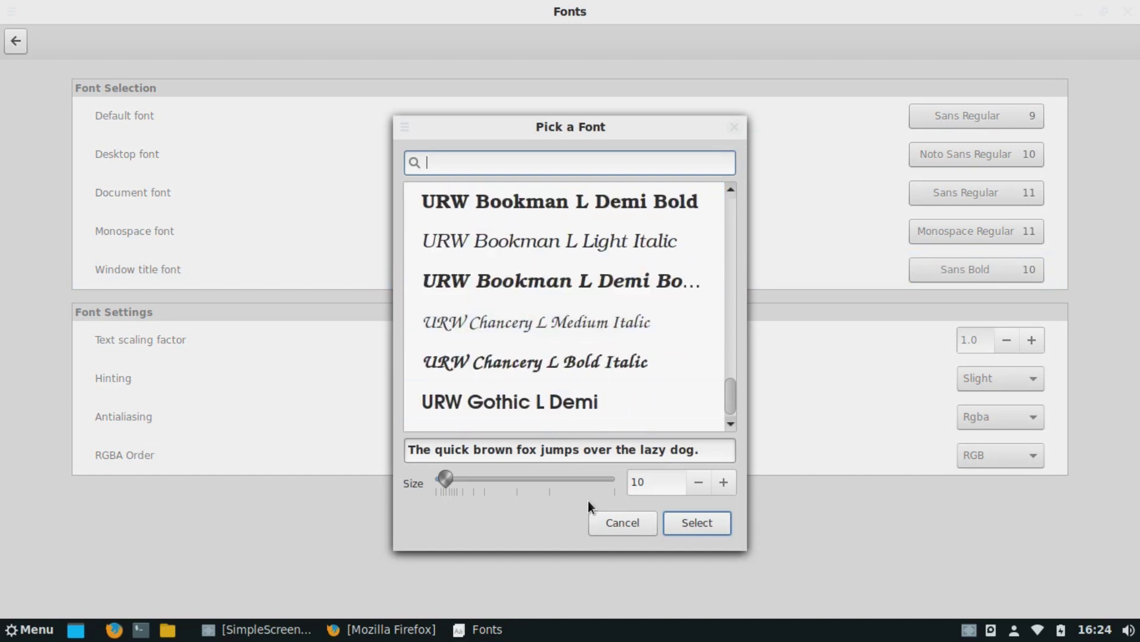
click(624, 526)
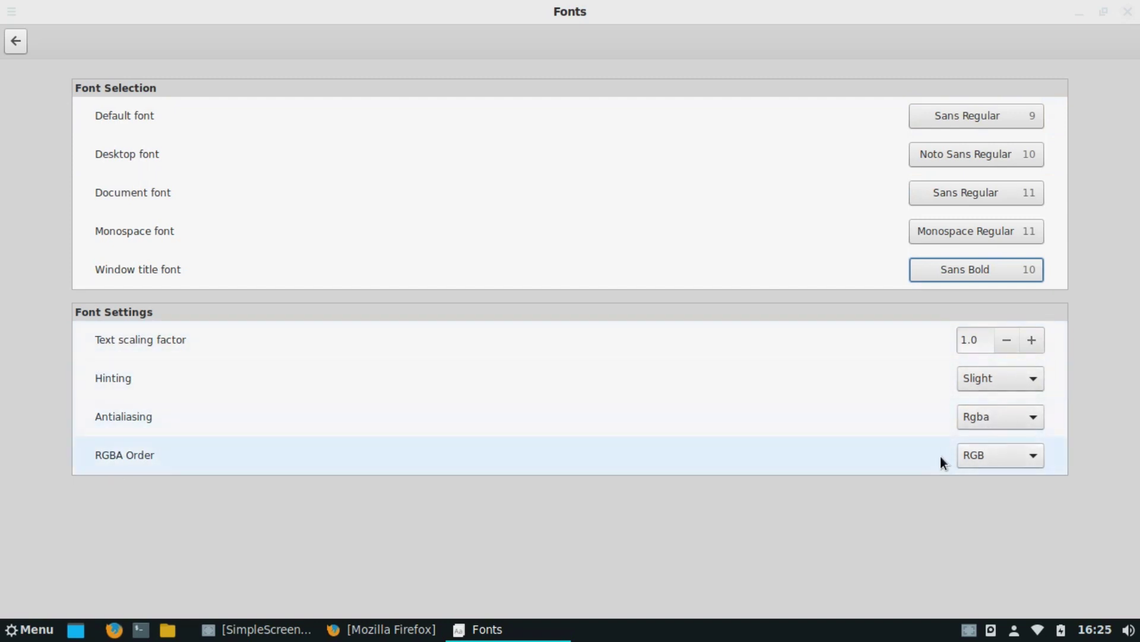
mouse_move(940, 457)
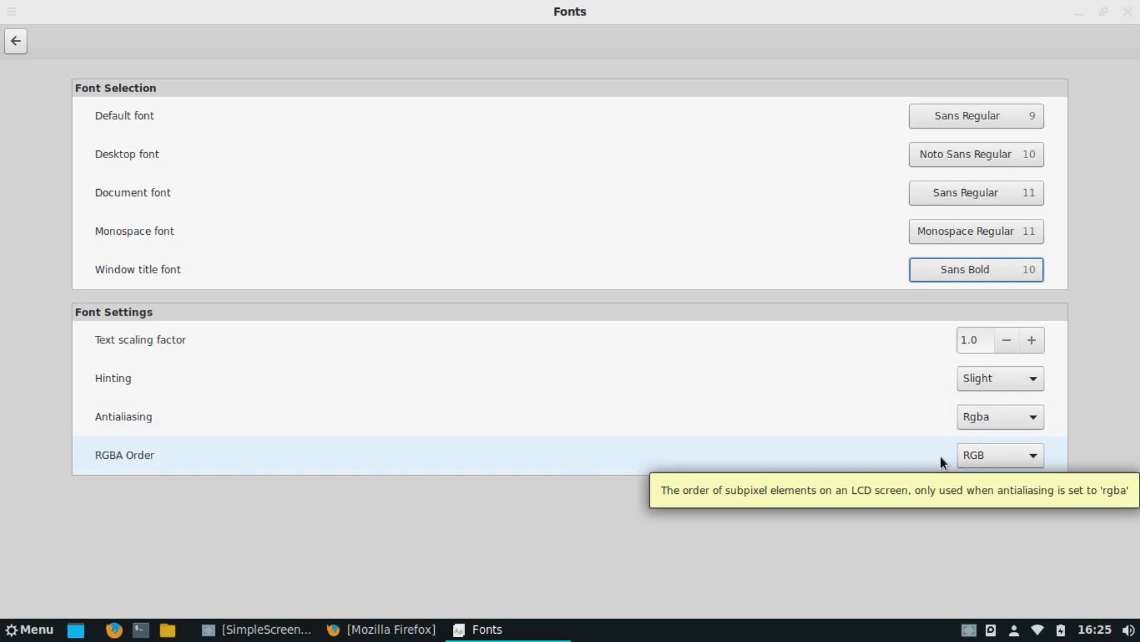
click(12, 45)
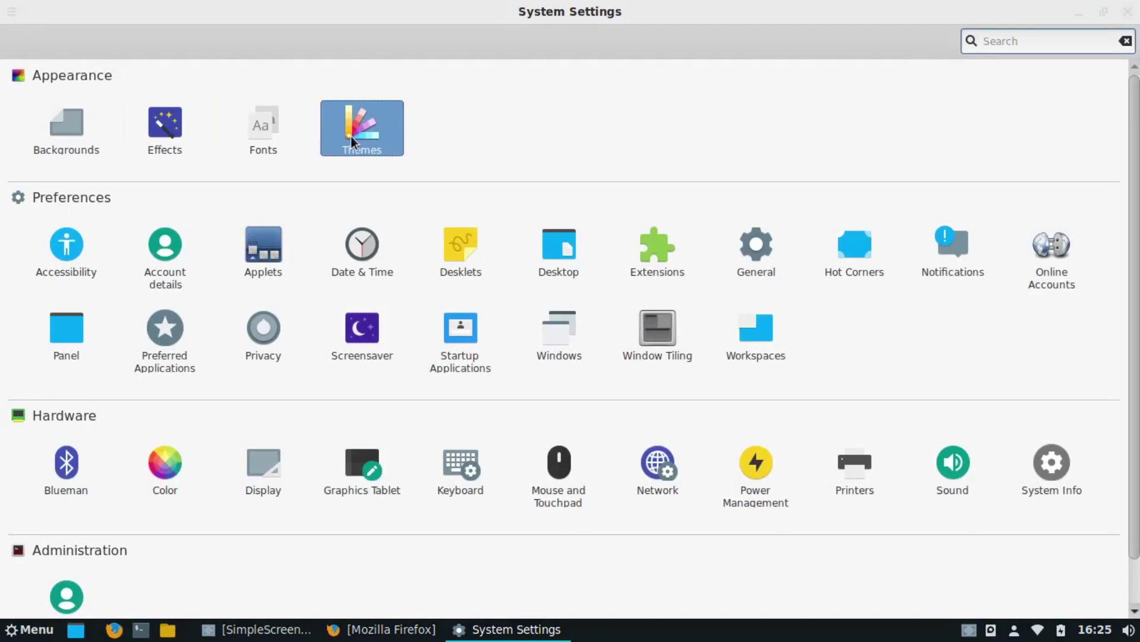
- Examine the themes available for window borders, icons, controls, mouse pointer and desktop without changing the selection
click(352, 136)
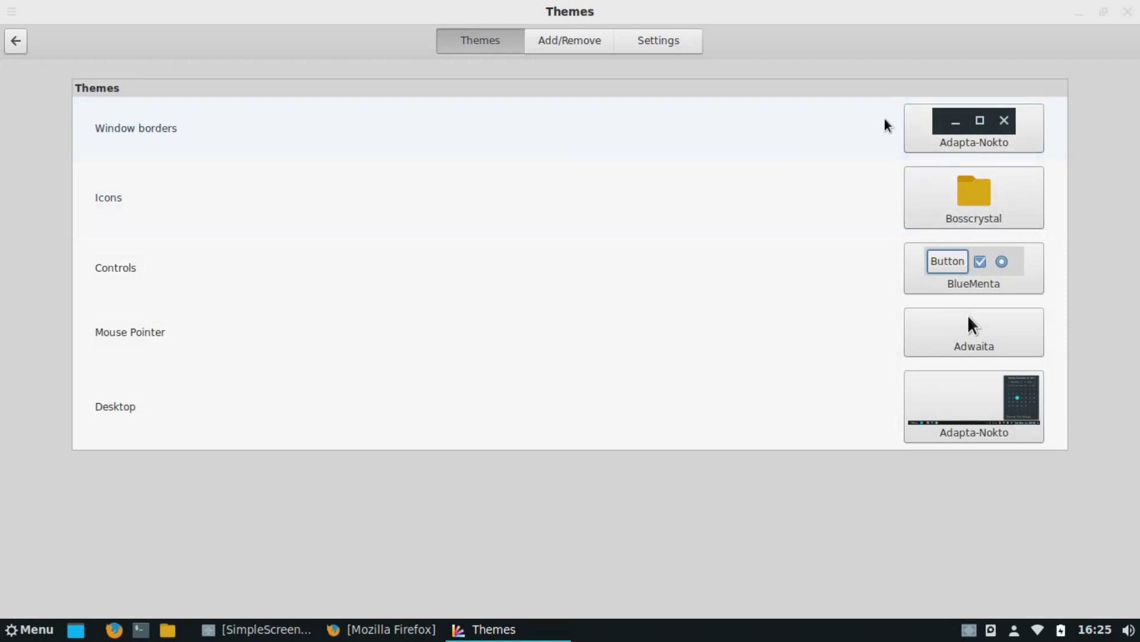
click(952, 123)
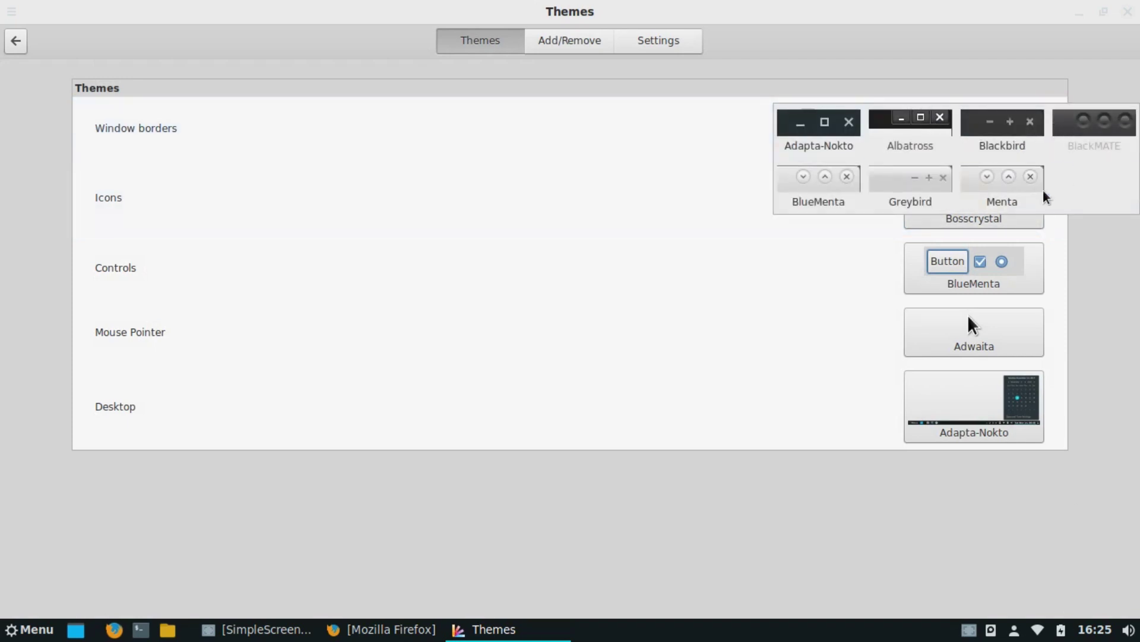
click(742, 242)
click(950, 199)
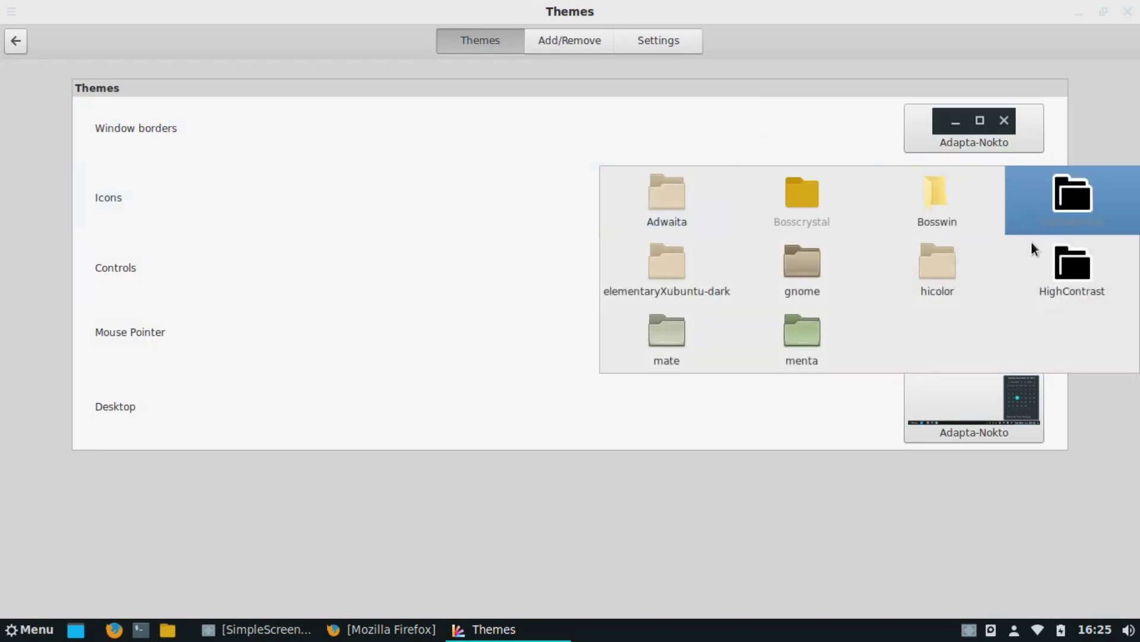
click(738, 408)
click(928, 276)
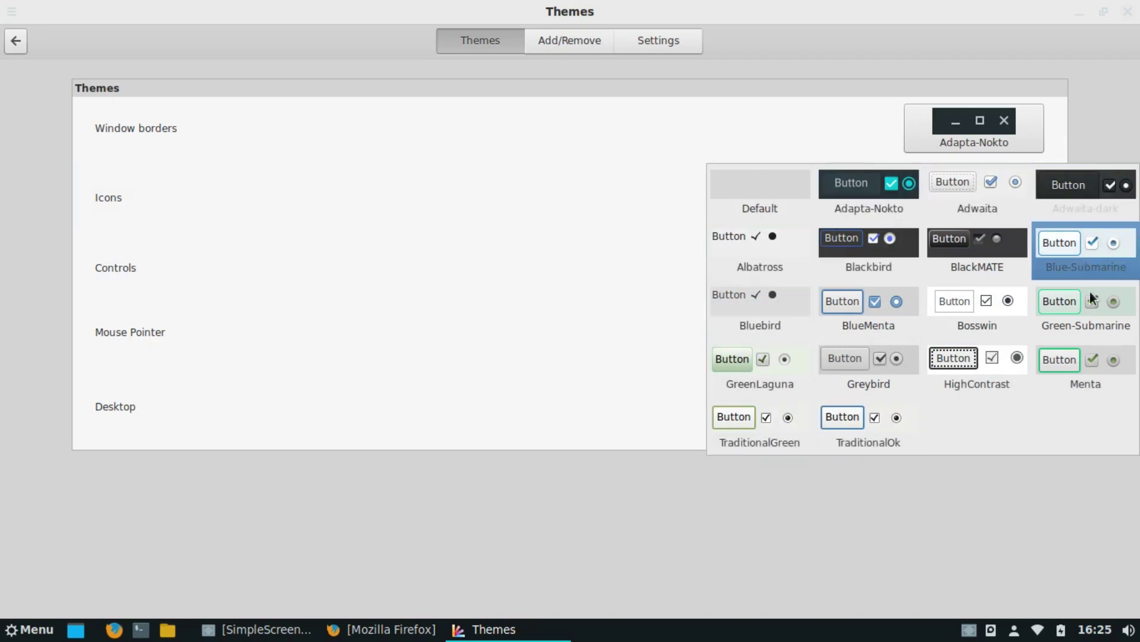
click(612, 343)
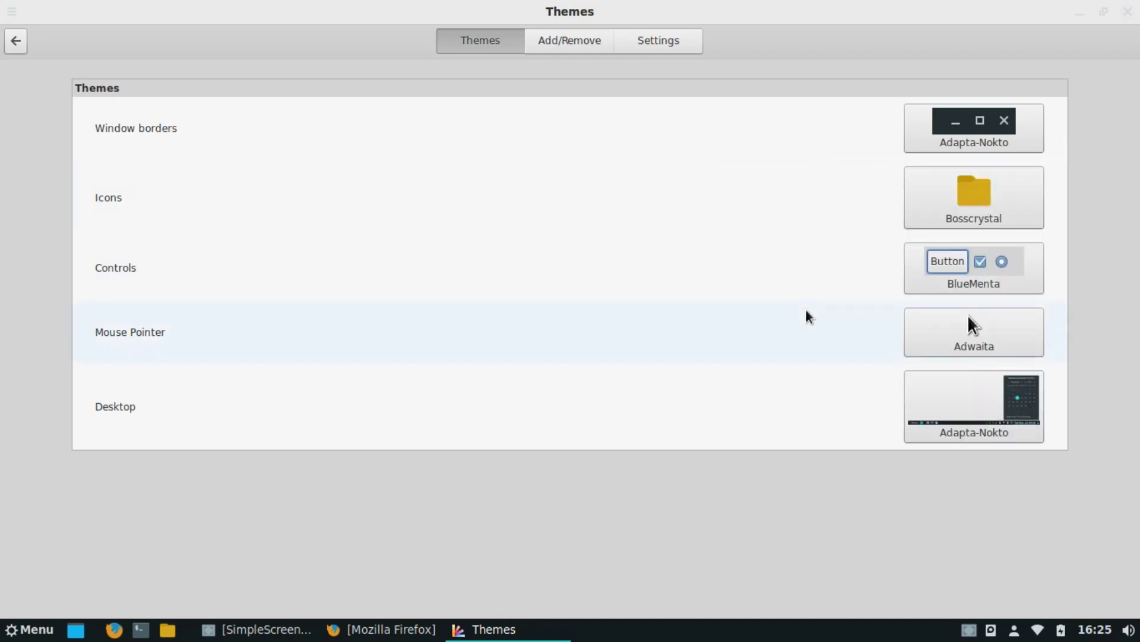
click(930, 331)
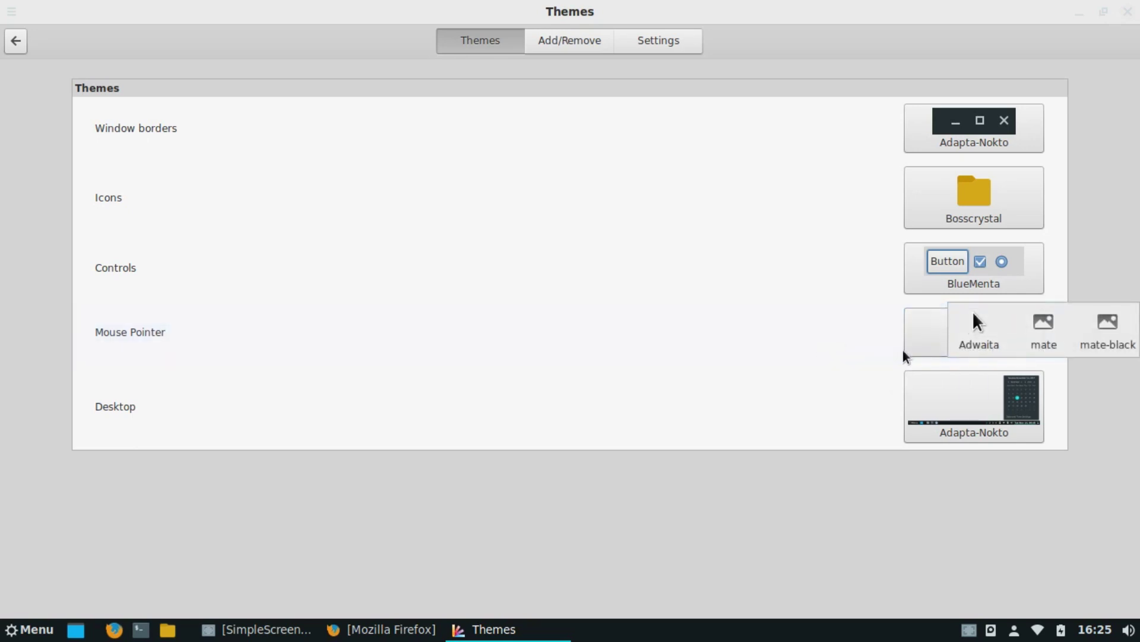
click(753, 347)
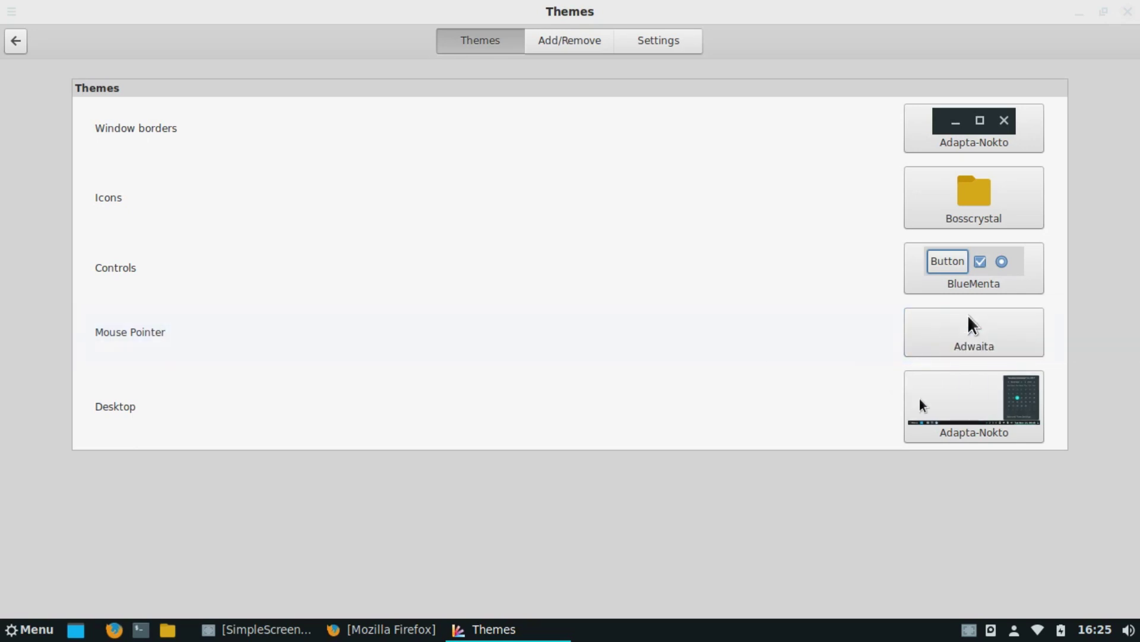
click(955, 421)
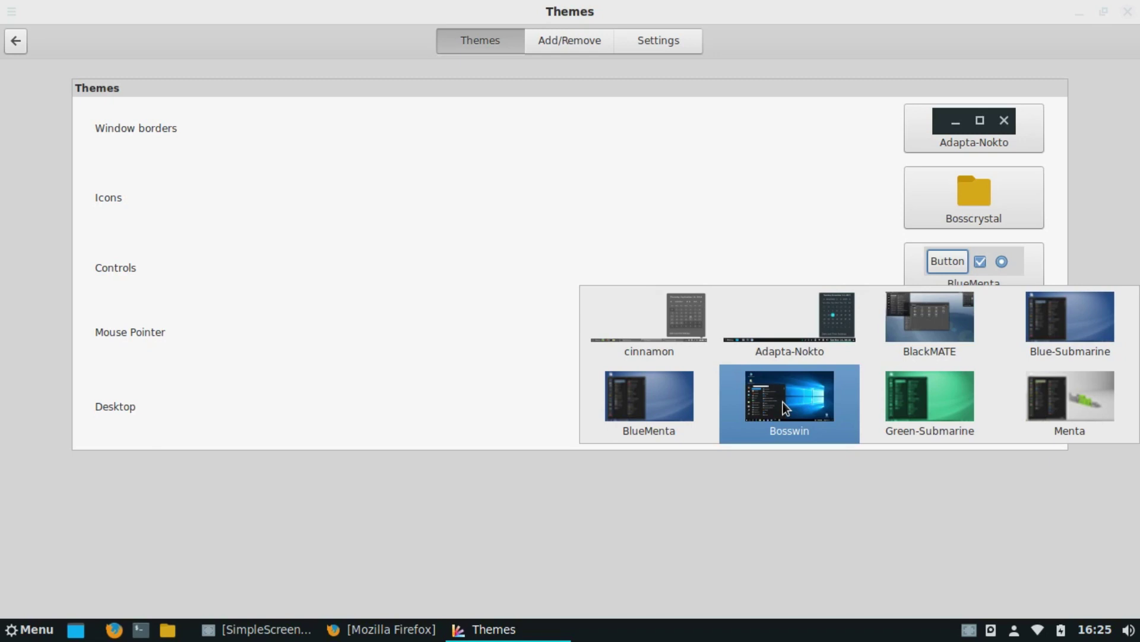
click(613, 273)
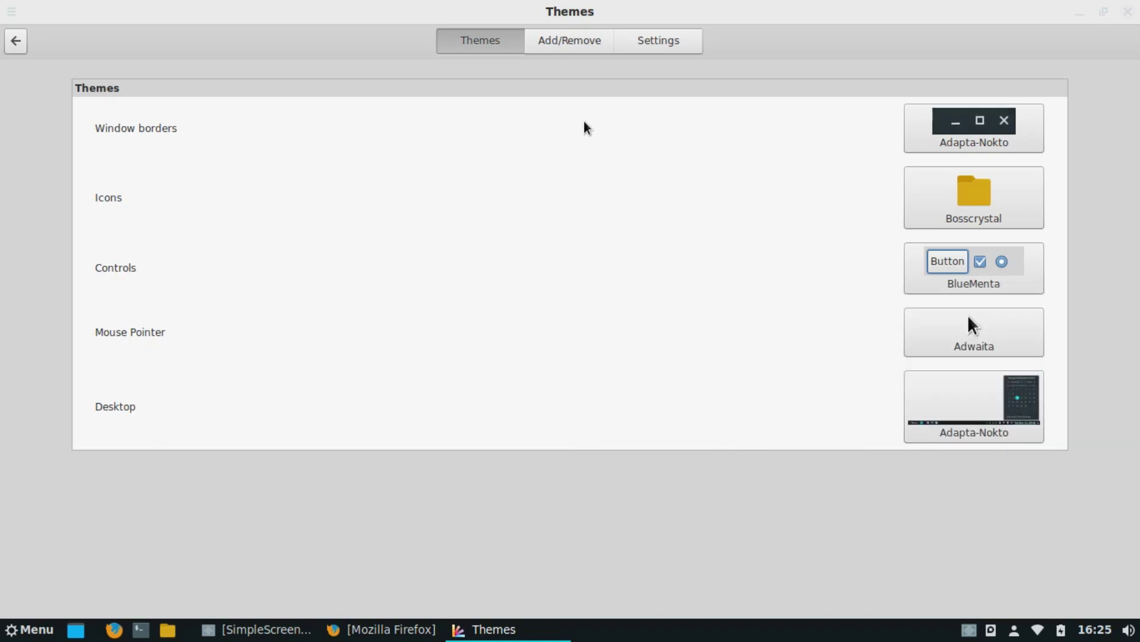
- Open the page for adding or removing themes, accept the cache update and return to the settings overview
click(565, 47)
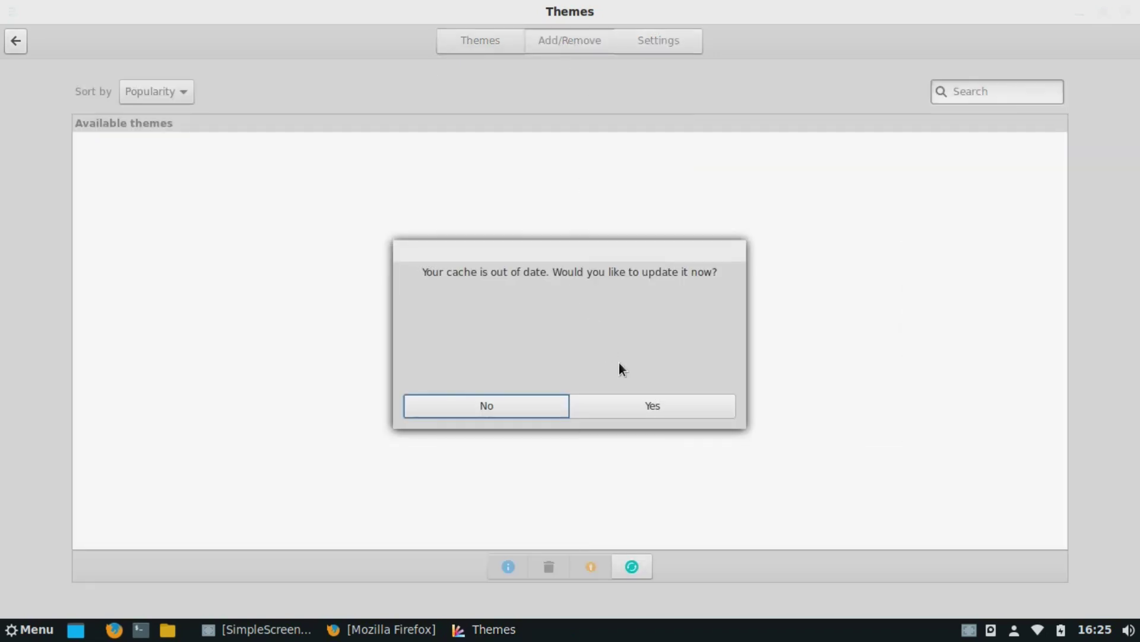
click(633, 409)
click(24, 41)
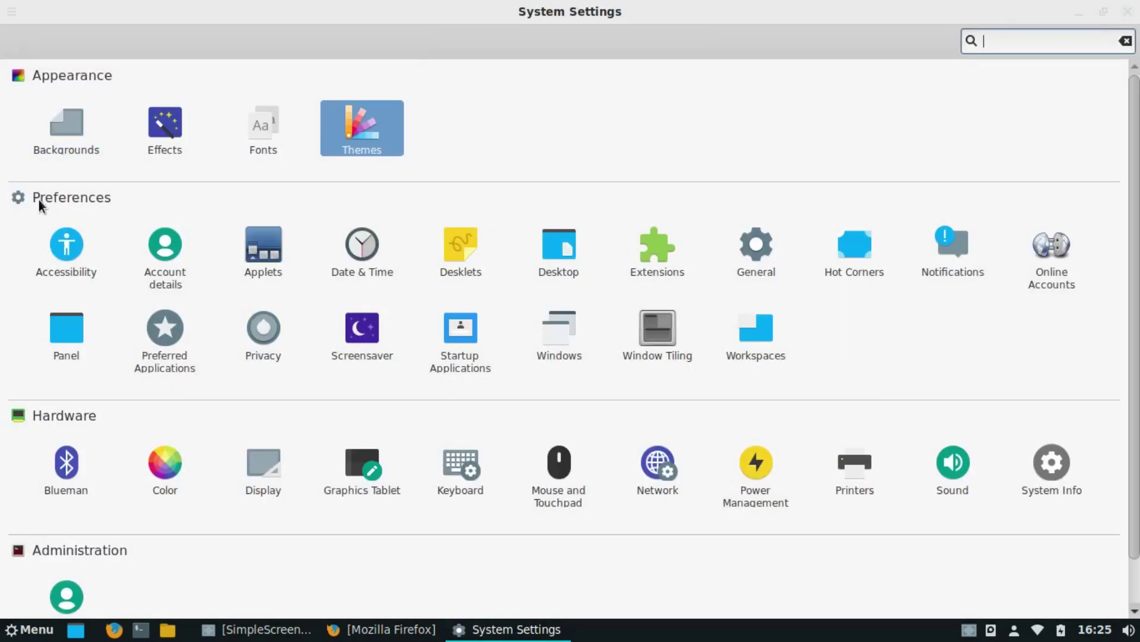
- Open the keyboard options in the Accessibility settings, enable the on-screen keyboard and turn it off again
click(65, 248)
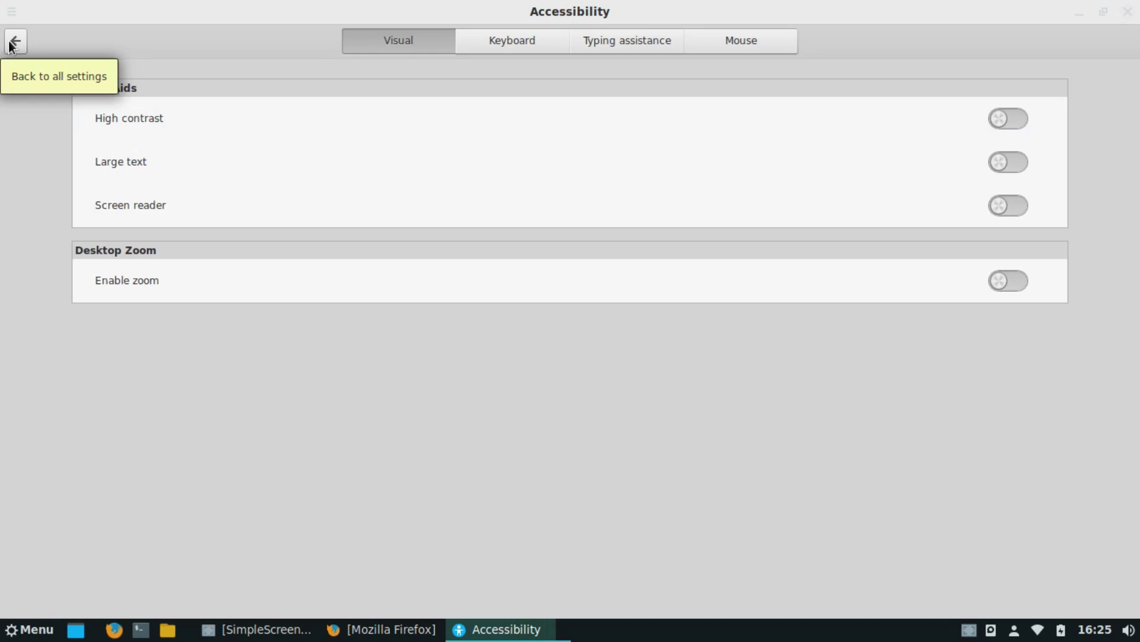
click(536, 39)
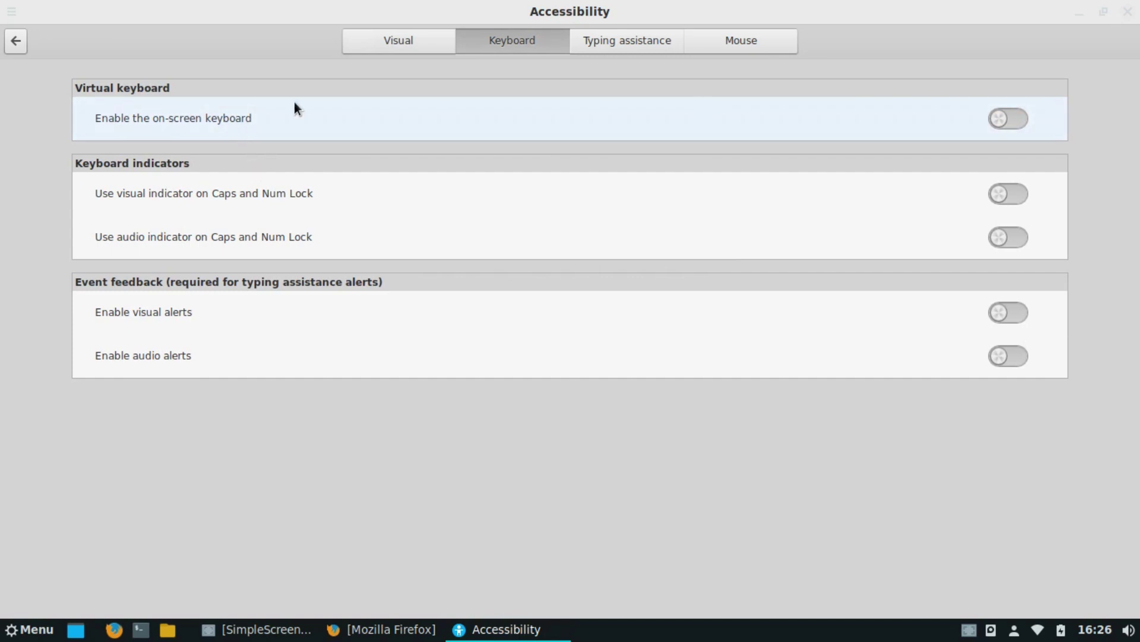
click(1004, 114)
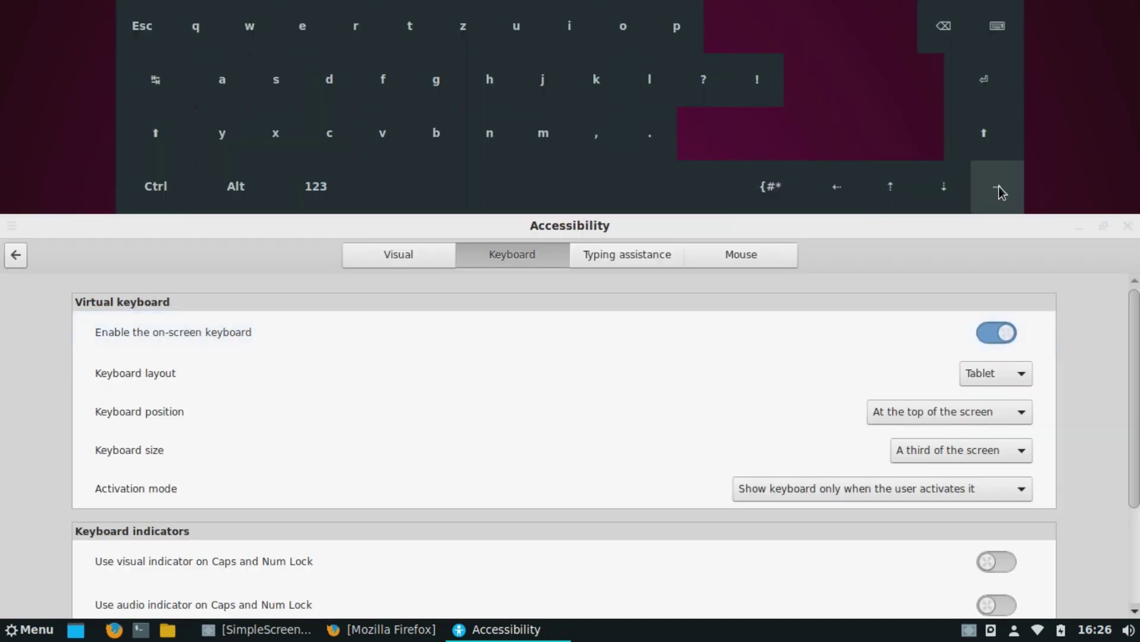
click(995, 333)
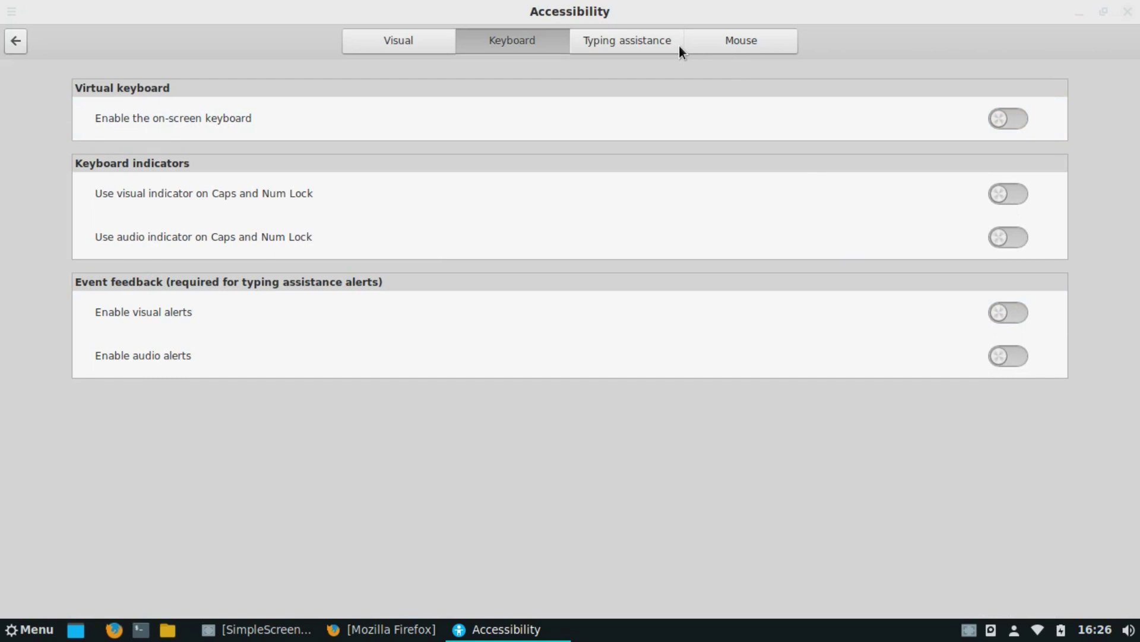
- Review the typing assistance and mouse options in Accessibility and return to the settings overview
click(650, 40)
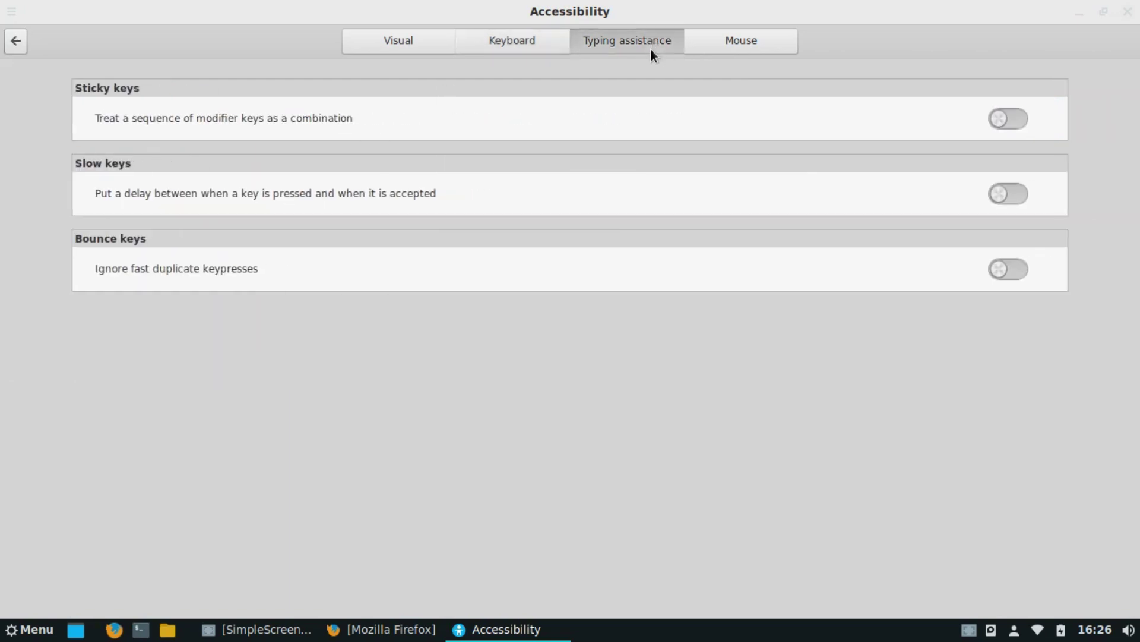
click(701, 40)
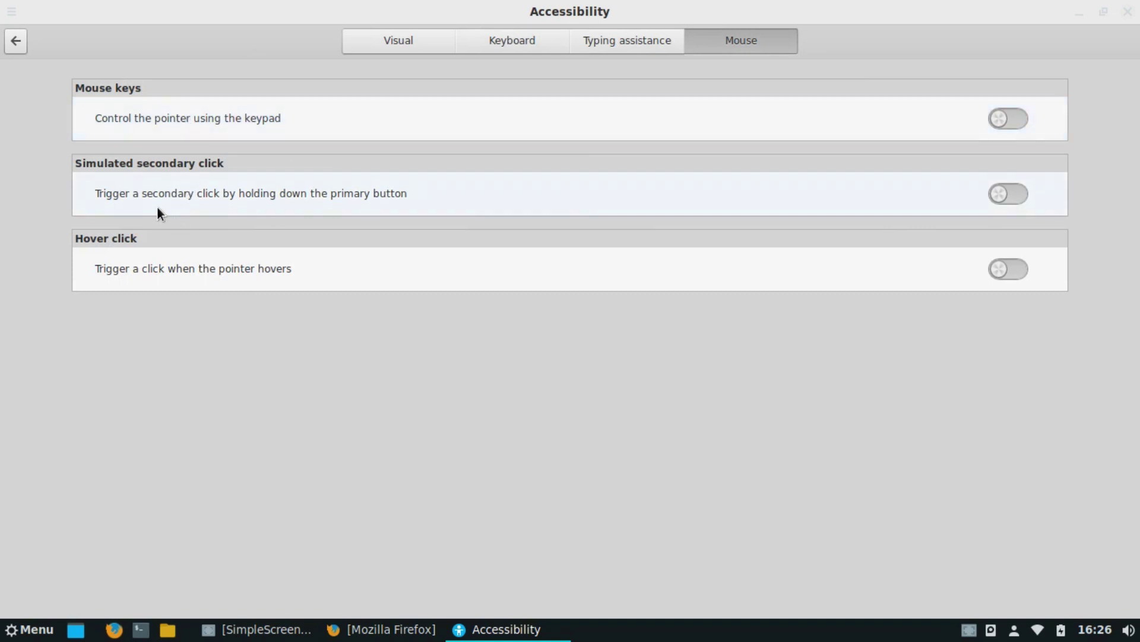
click(16, 43)
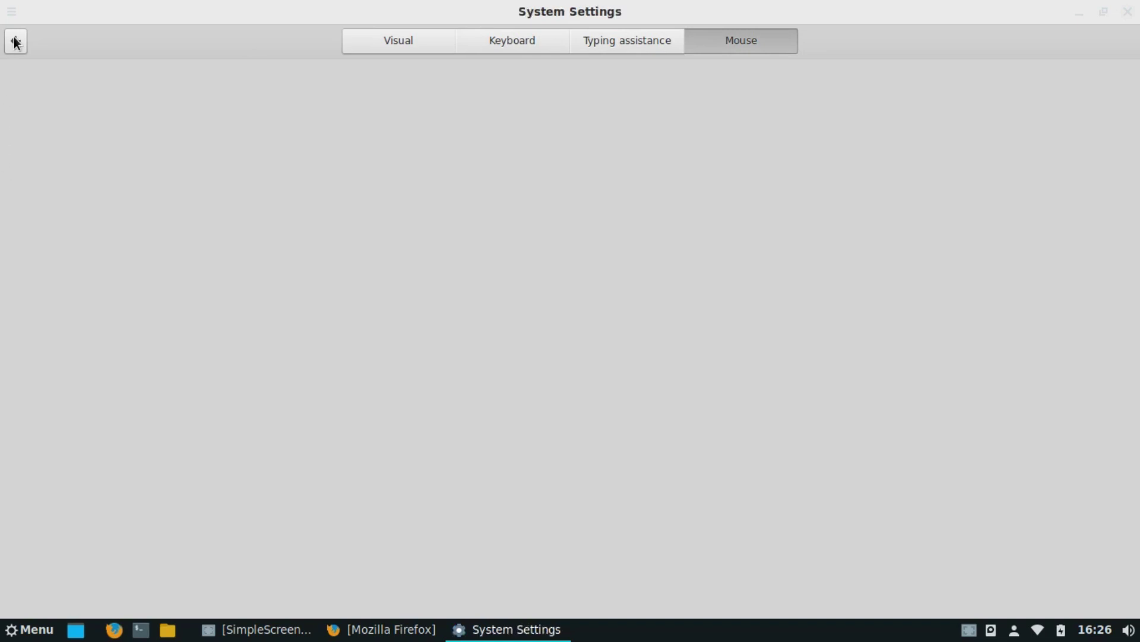
- Review the account details, the full list of installed applets and the Date & Time settings, returning to the overview after each
click(144, 241)
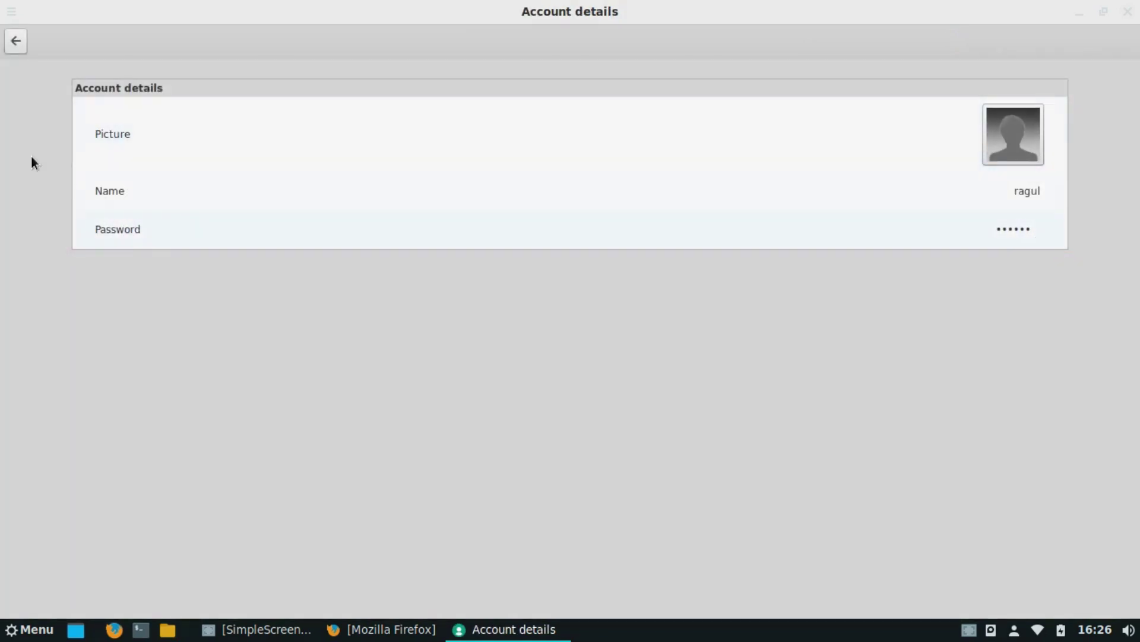
click(13, 45)
click(266, 251)
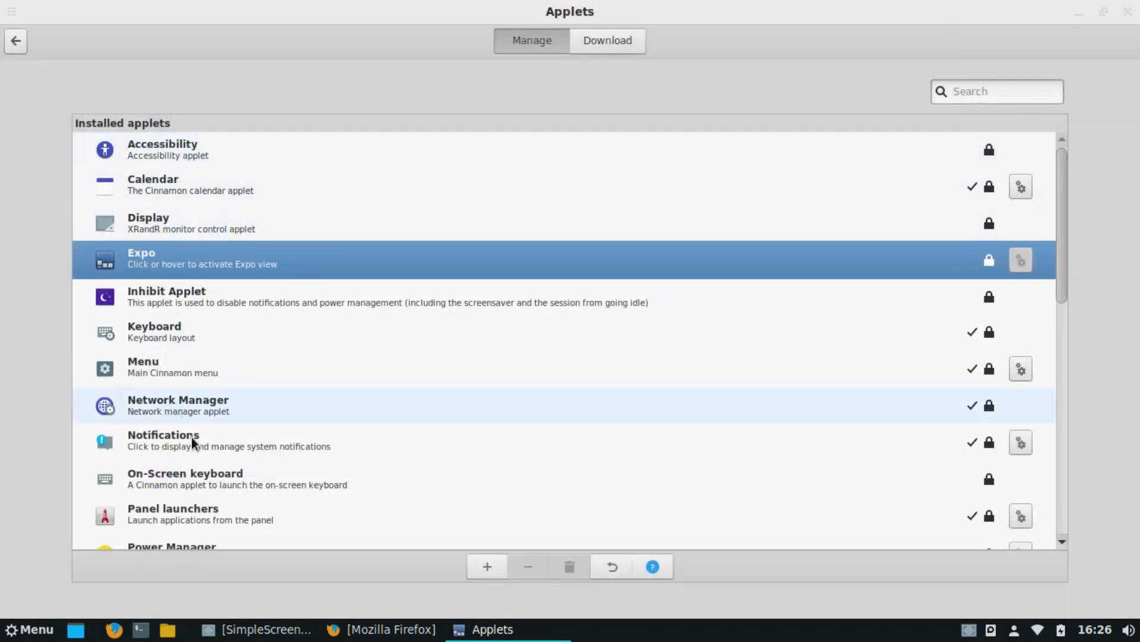
scroll(199, 444, down, 10)
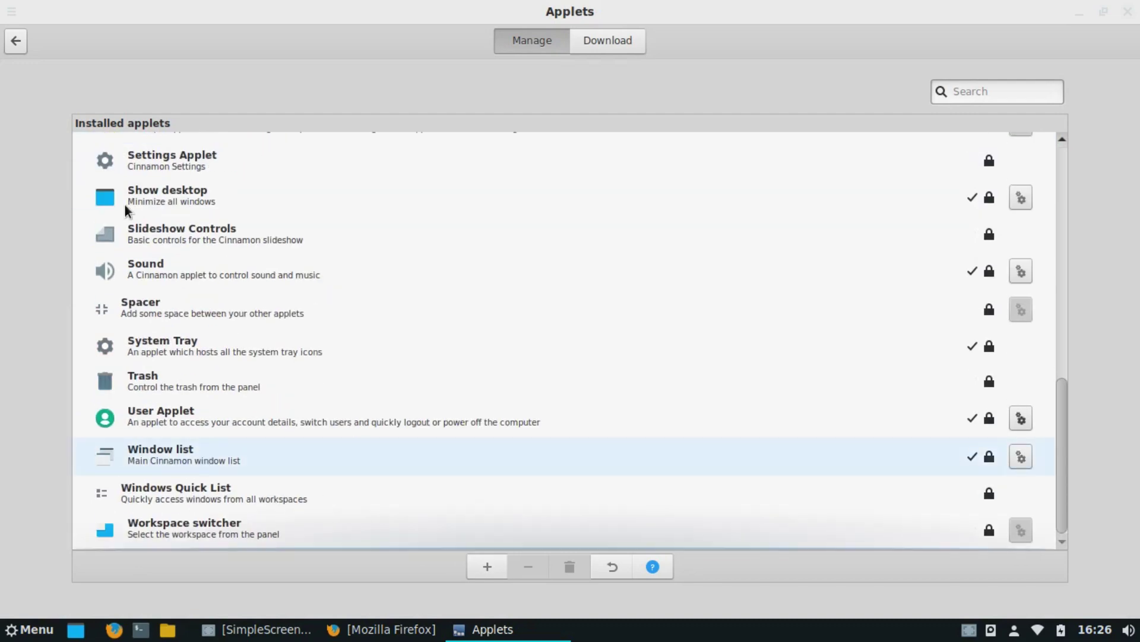
click(26, 42)
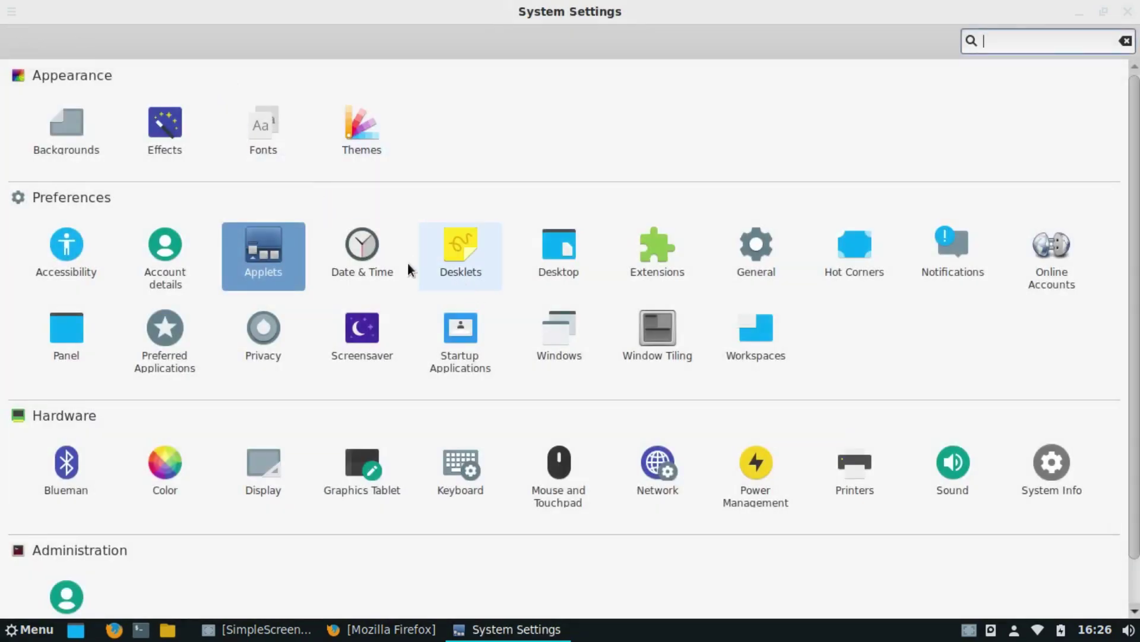
click(358, 256)
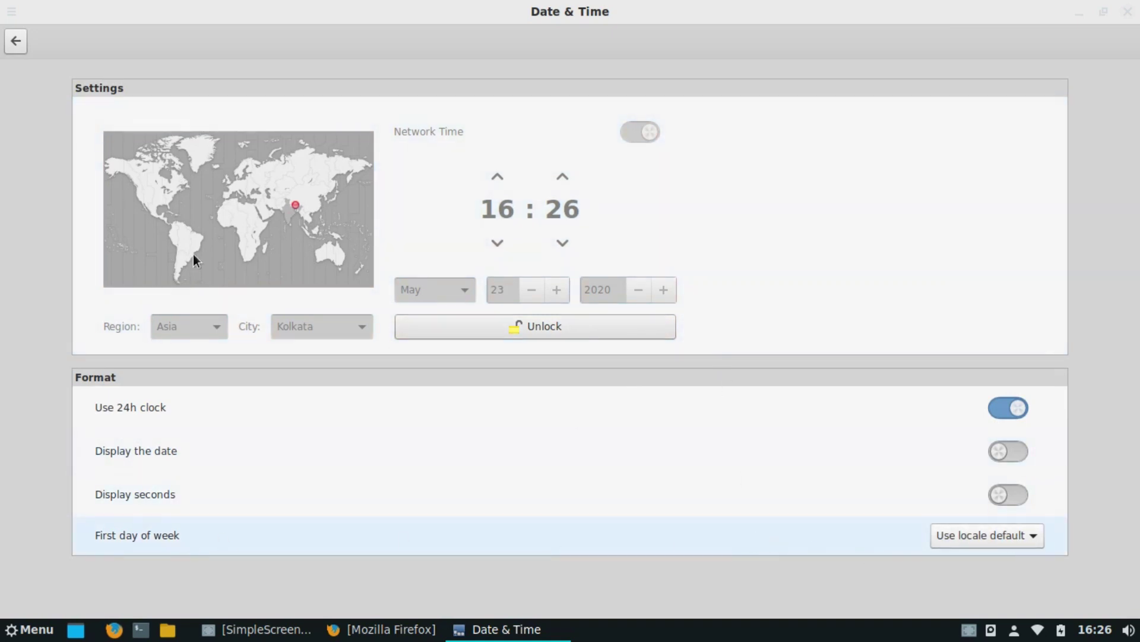
click(15, 41)
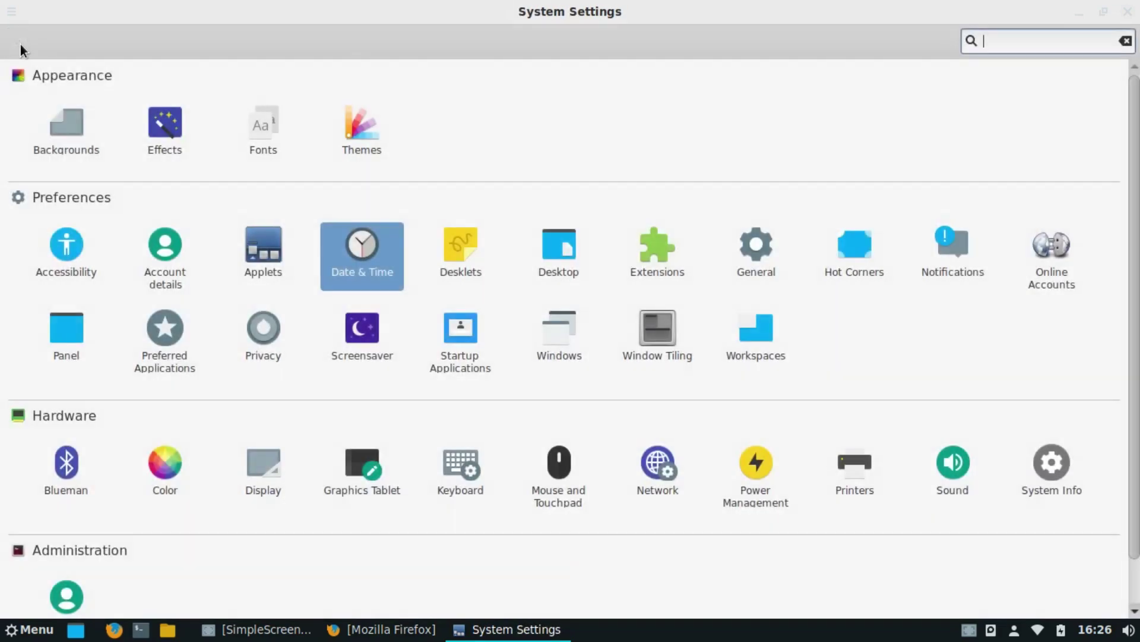
- Open the downloadable desklets in the Desklets settings, accept the cache update and return to the overview
click(469, 263)
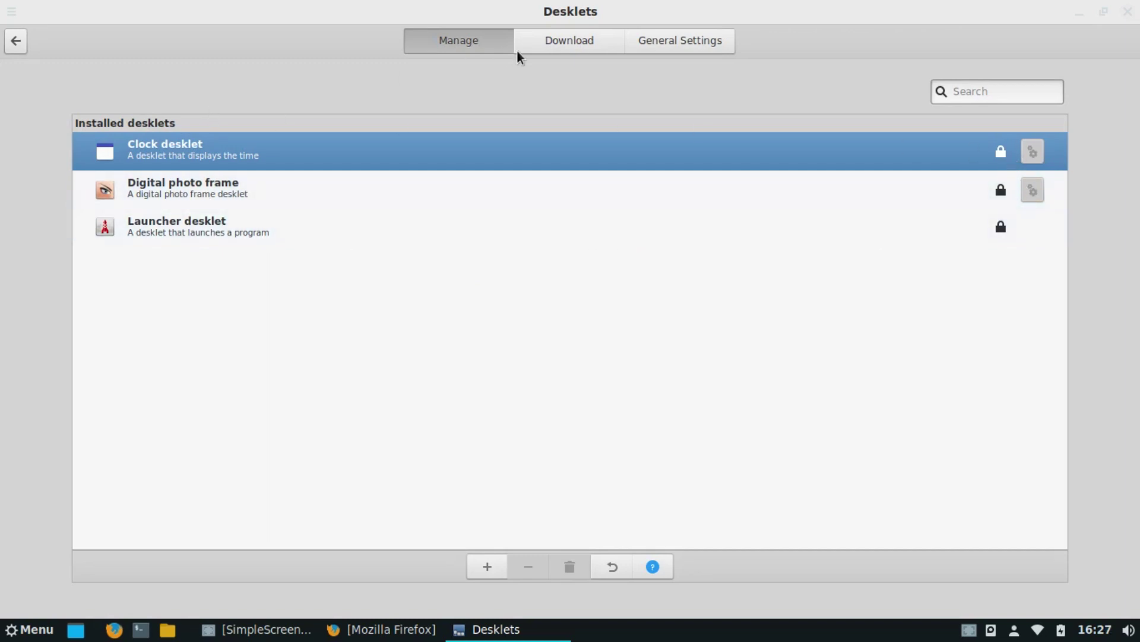
click(574, 47)
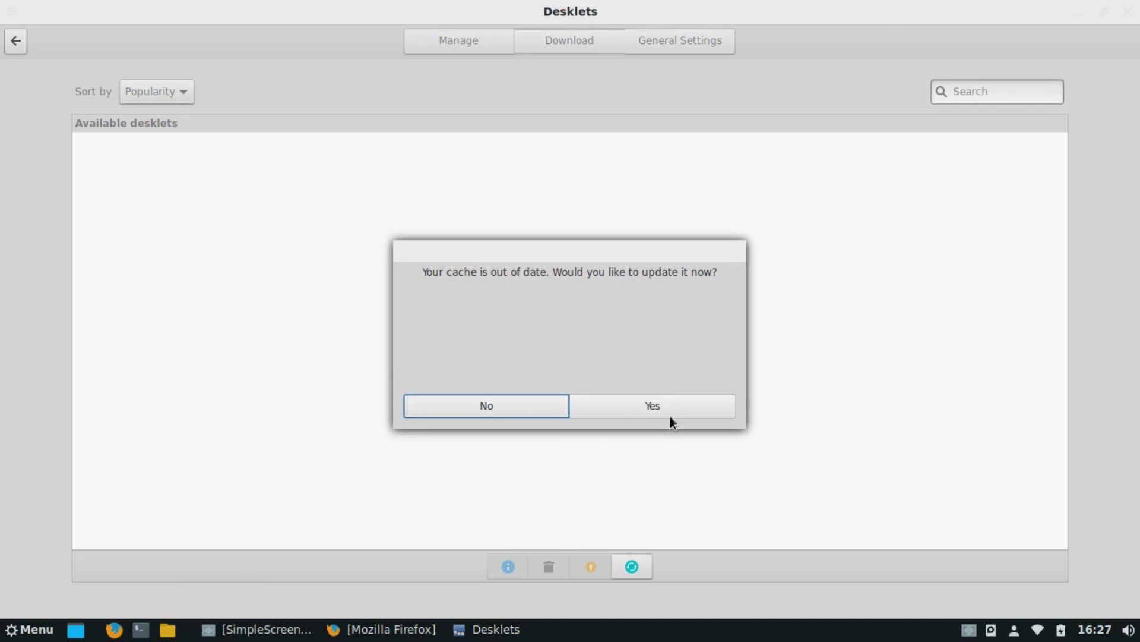
click(631, 399)
click(16, 42)
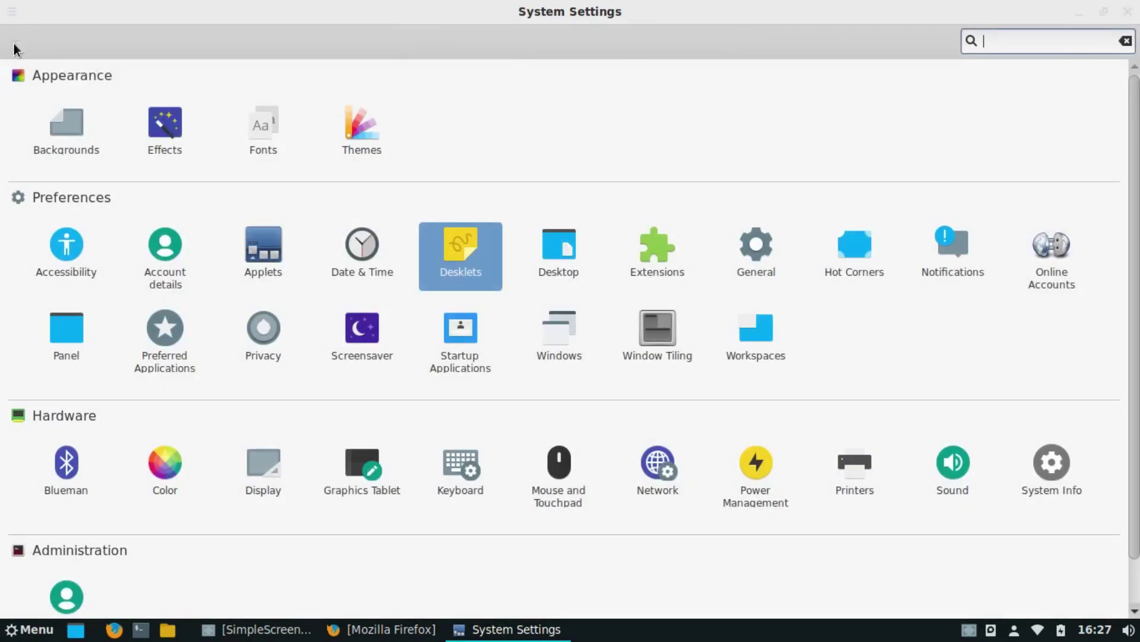
- Review the Desktop settings for layout, desktop icons and missing monitors, and return to the settings overview
click(568, 250)
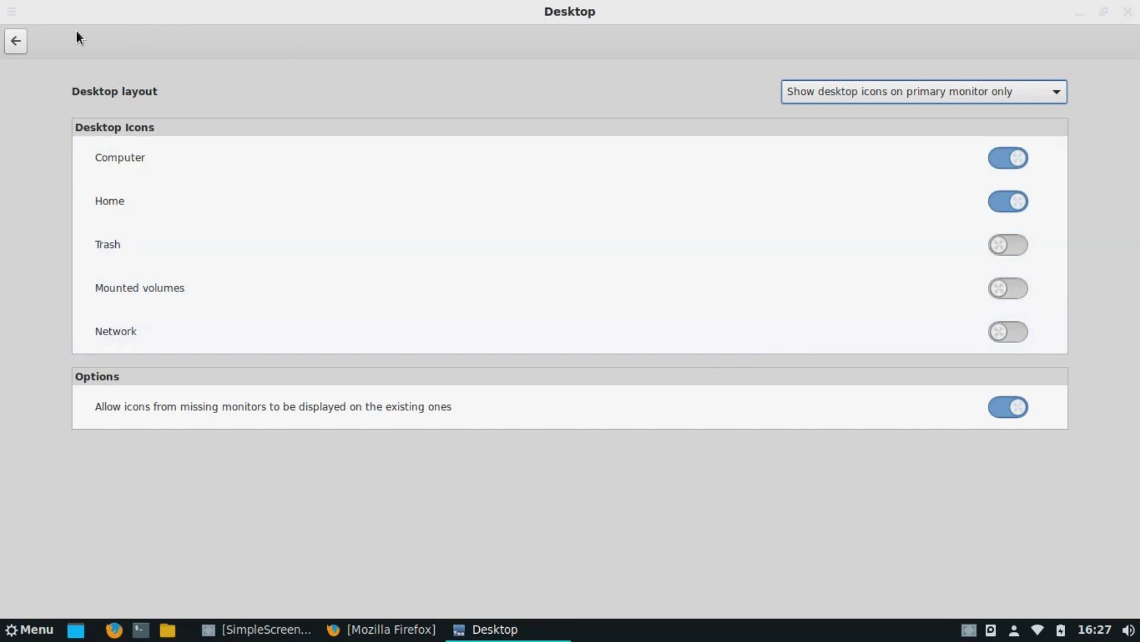
click(22, 40)
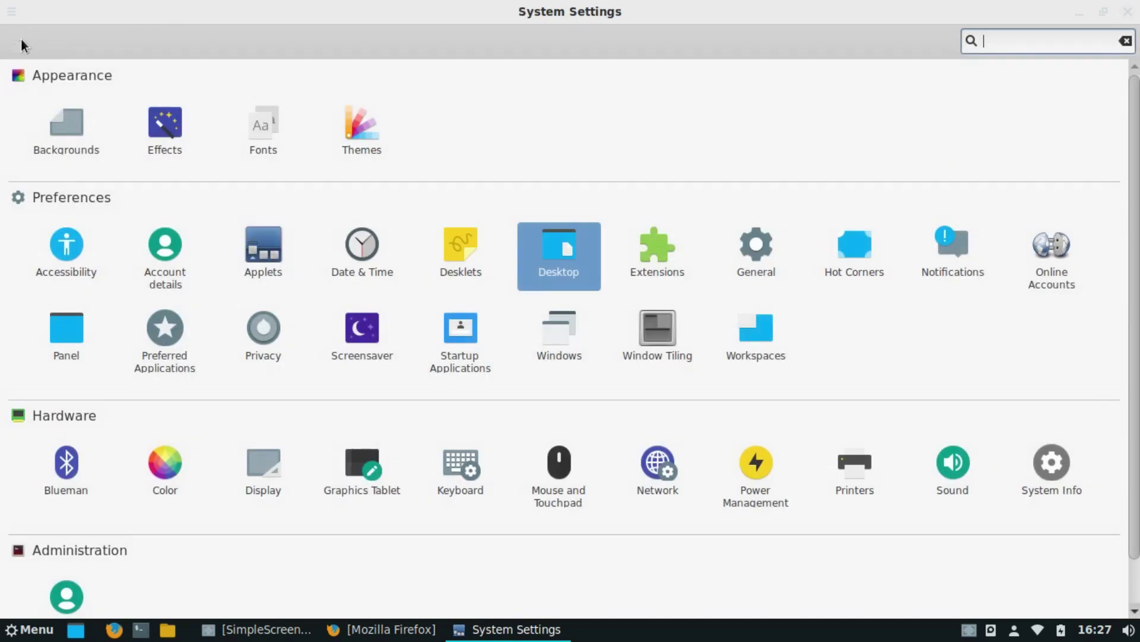
- Review the General, Hot Corners and Notifications settings, returning to the settings overview after each
click(785, 272)
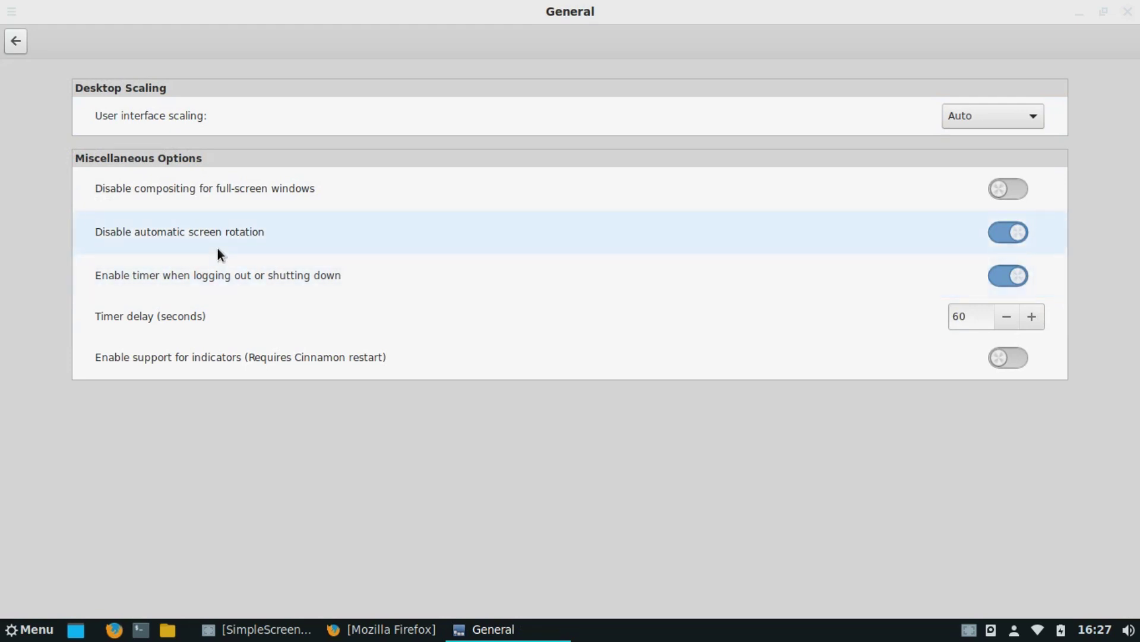
click(16, 48)
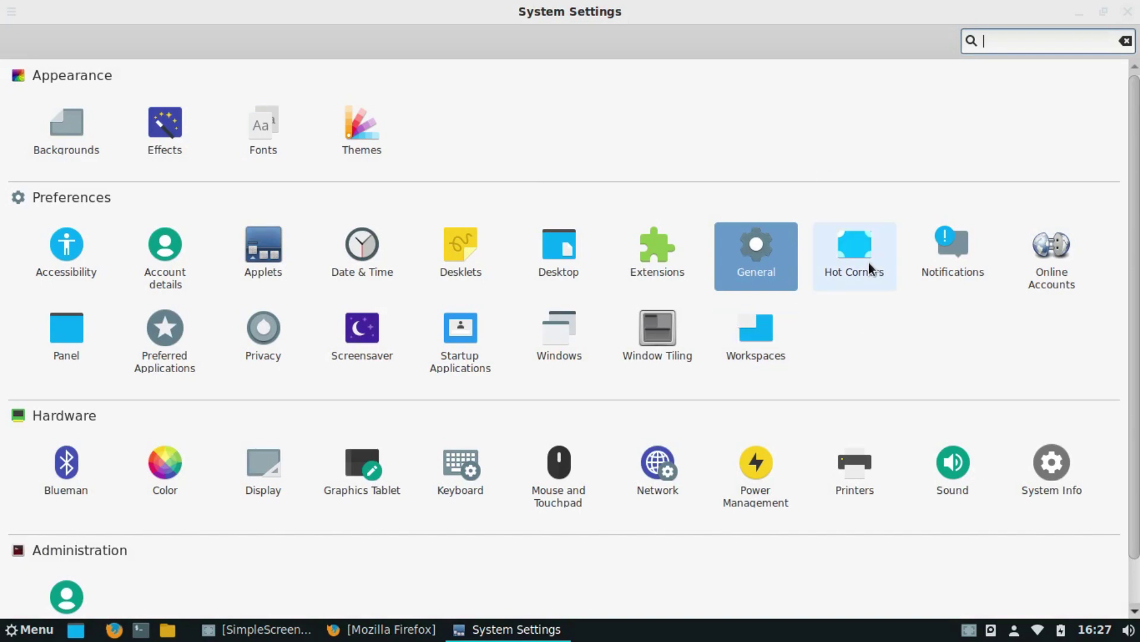
click(855, 250)
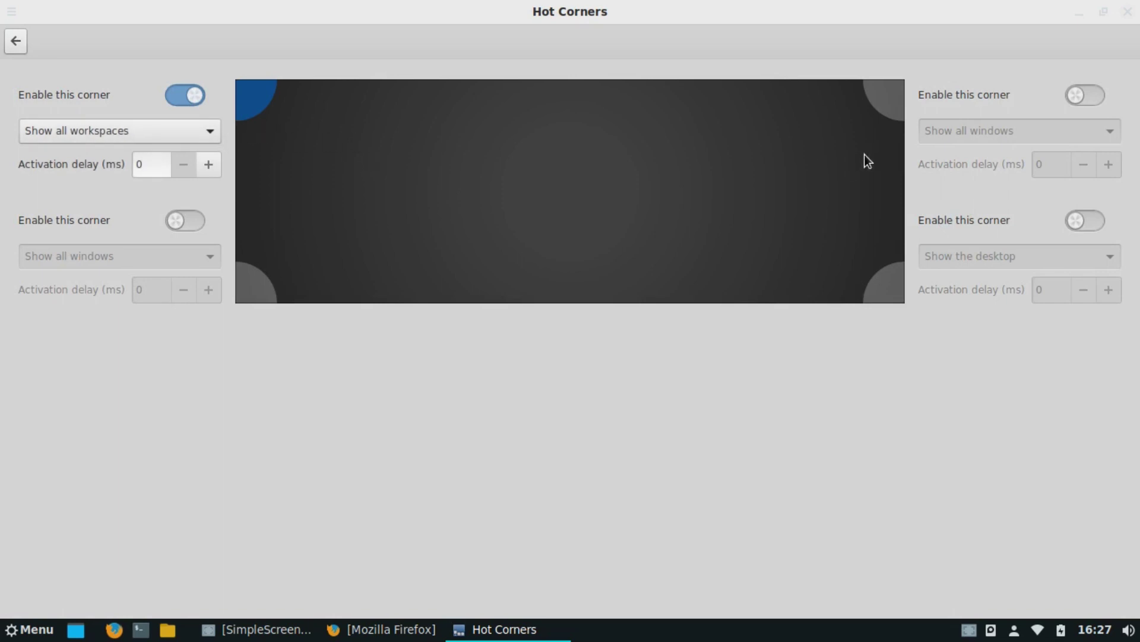
click(13, 40)
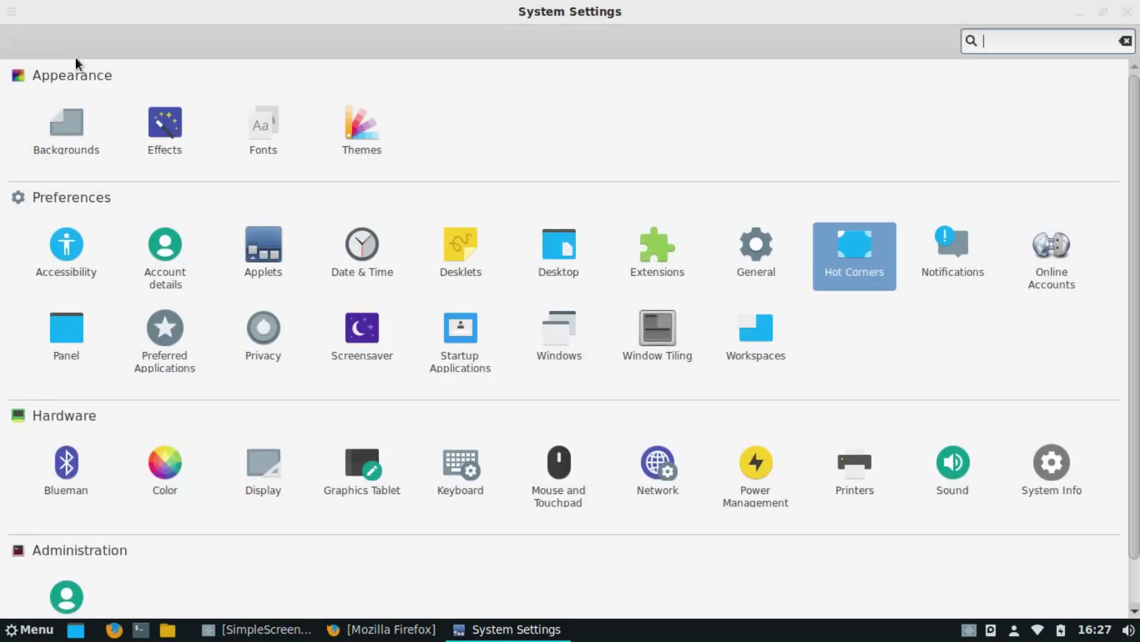
click(969, 273)
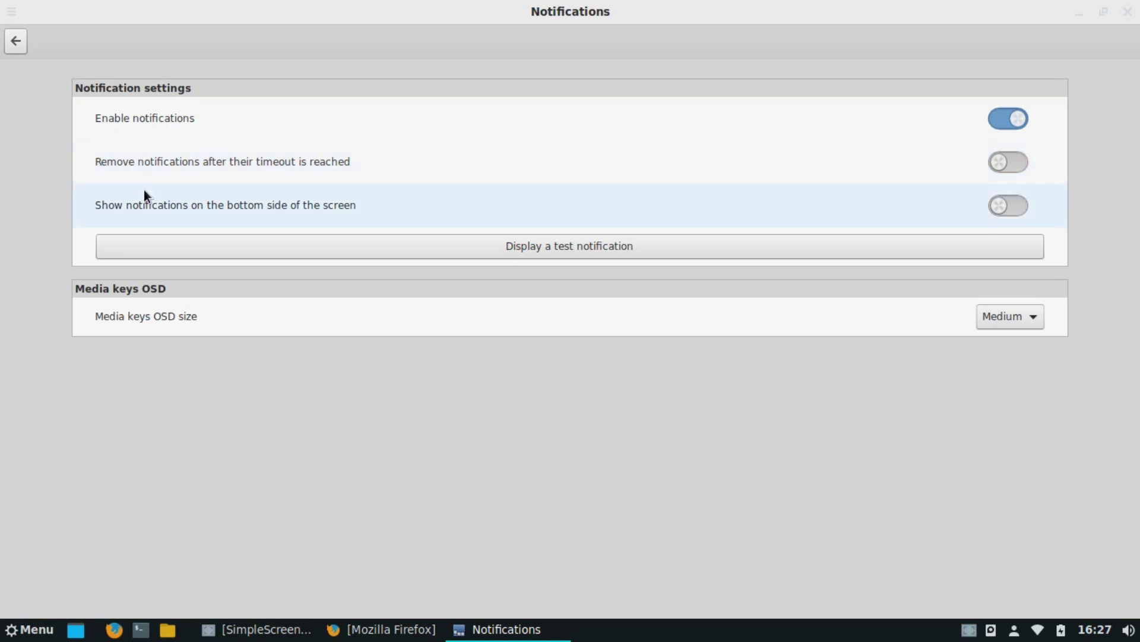
click(15, 43)
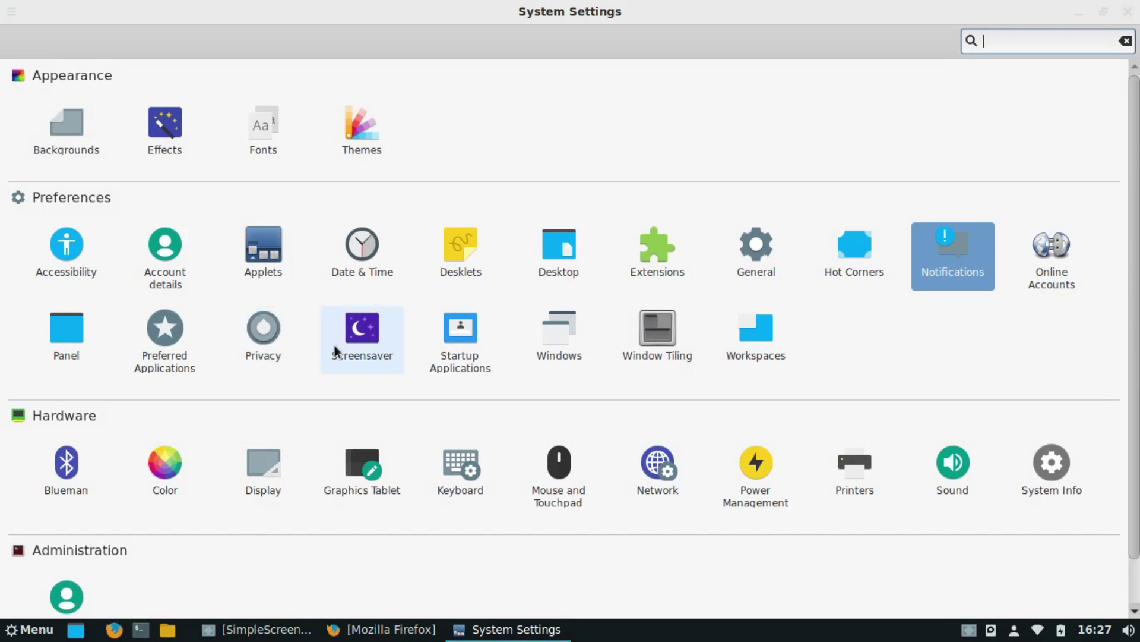
- Review the Startup Applications list and the title bar options for Windows, returning to the settings overview after each
click(465, 369)
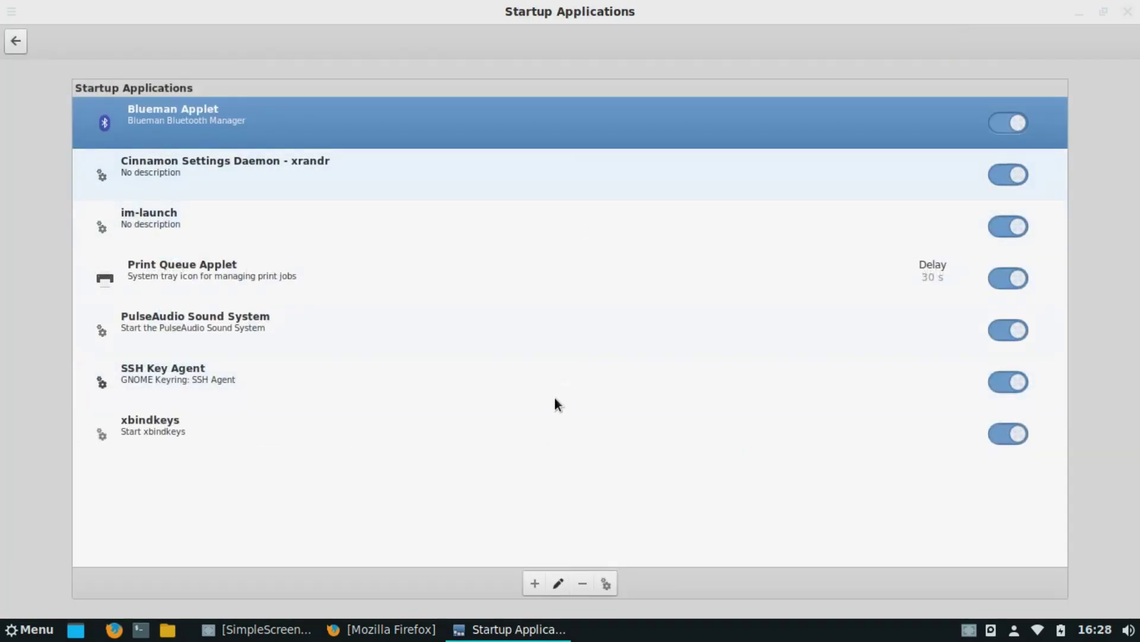
click(23, 49)
click(540, 358)
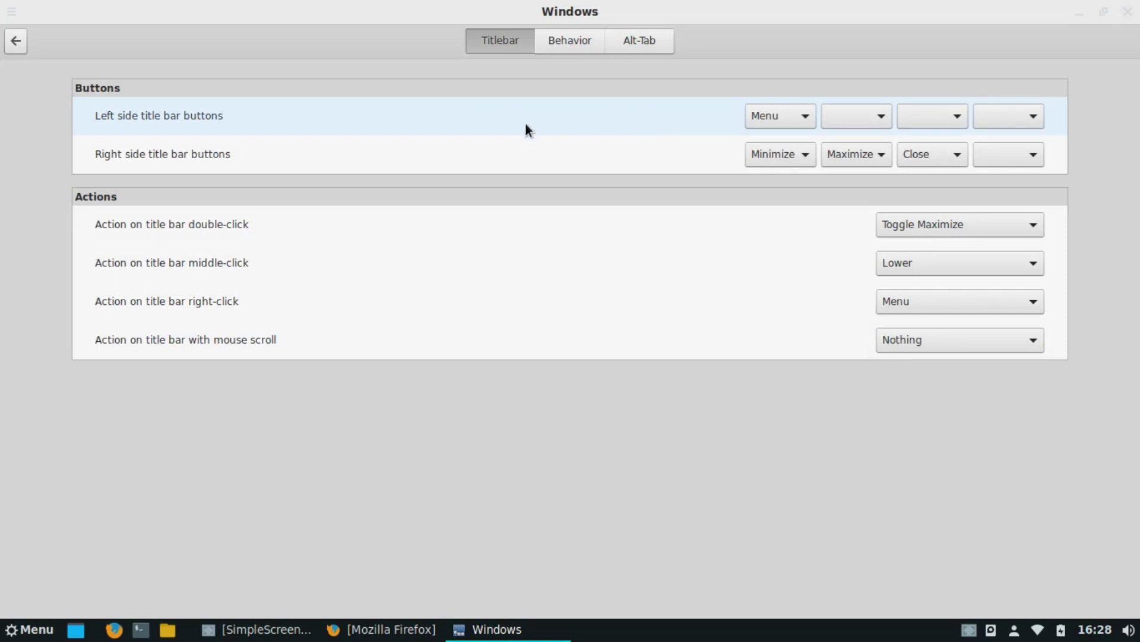
click(16, 42)
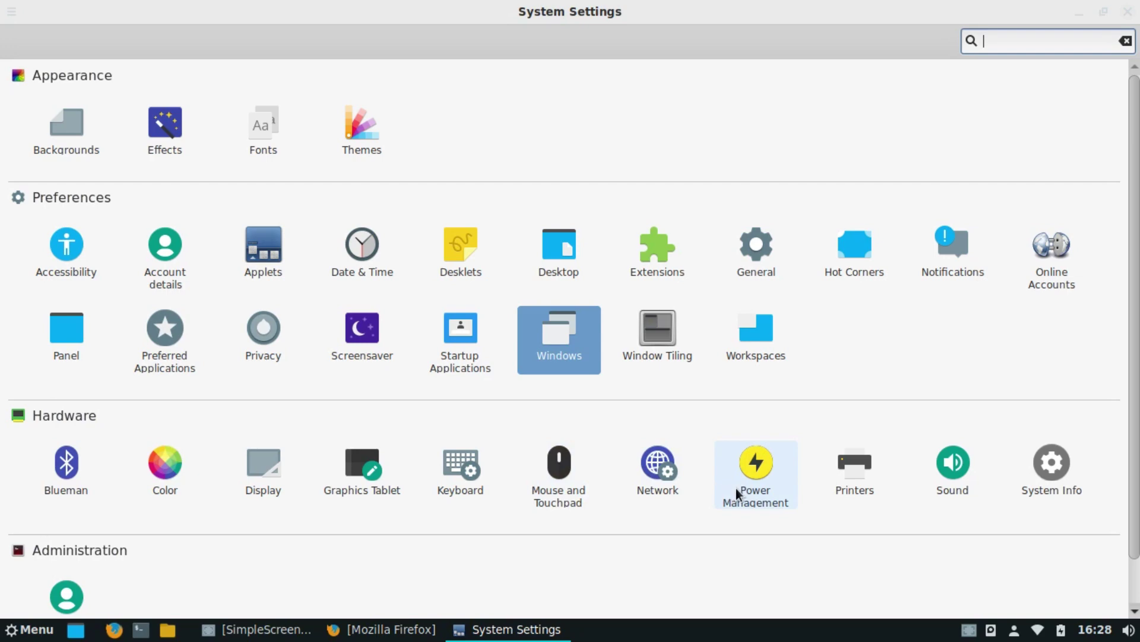
- View the System Info details in the Hardware settings and close System Settings
scroll(850, 487, down, 1)
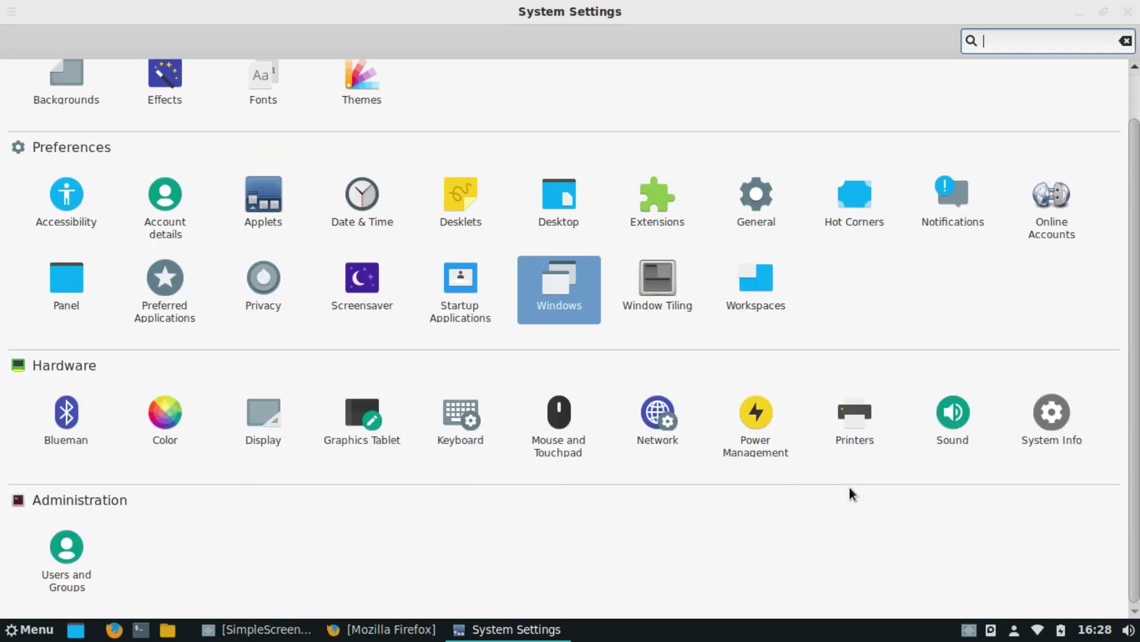
click(1043, 422)
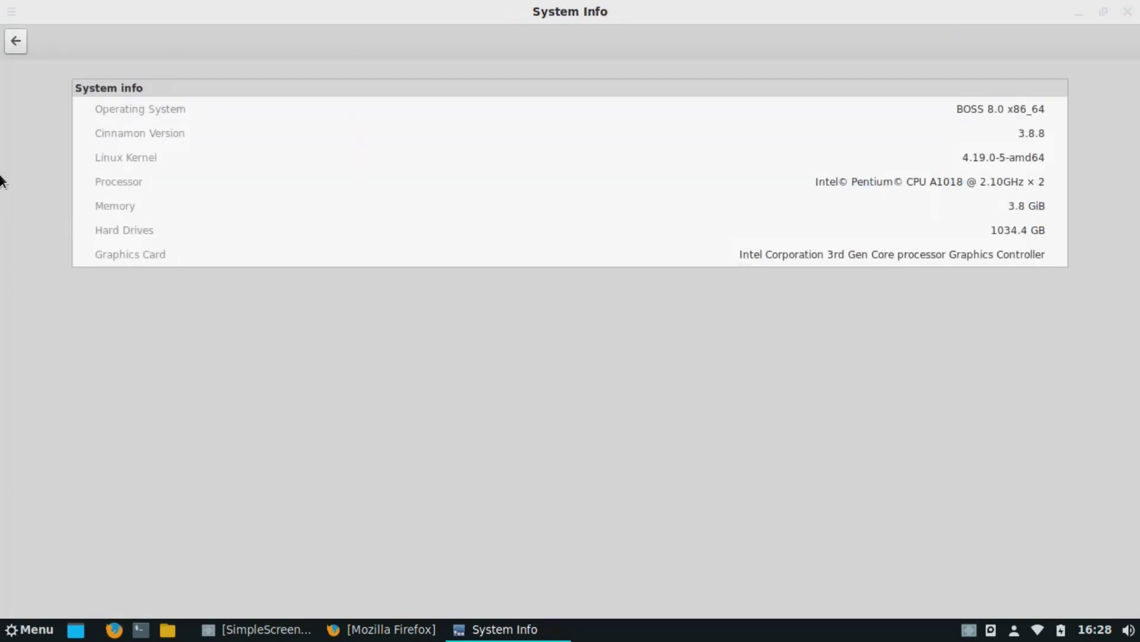
click(11, 51)
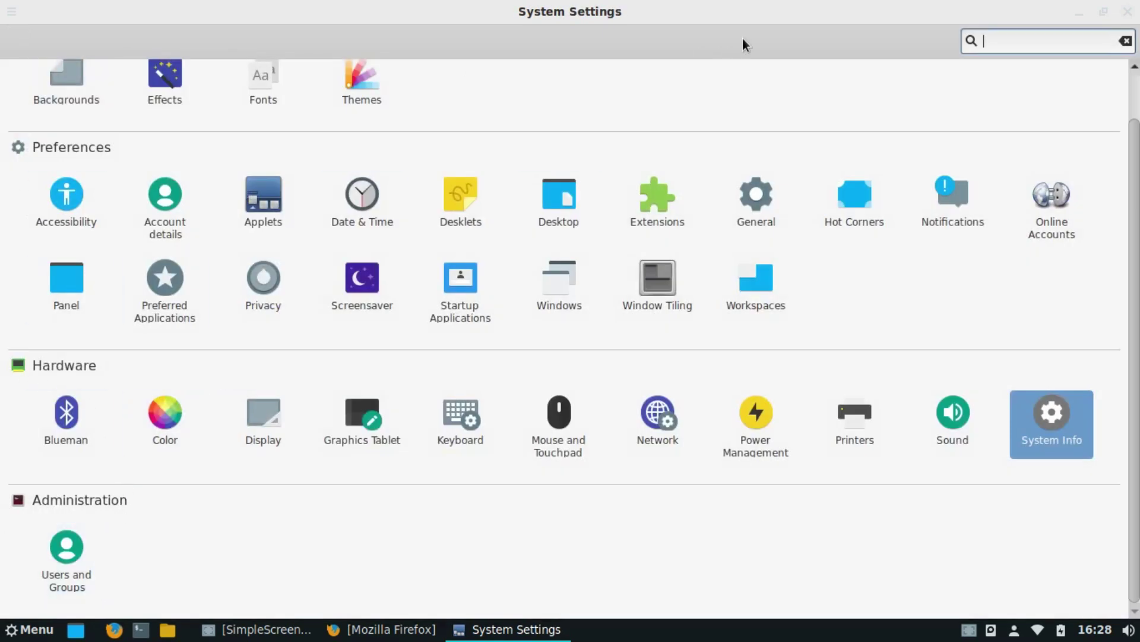
click(1127, 11)
- Launch the terminal from the application launcher's favorites and close its window
click(30, 629)
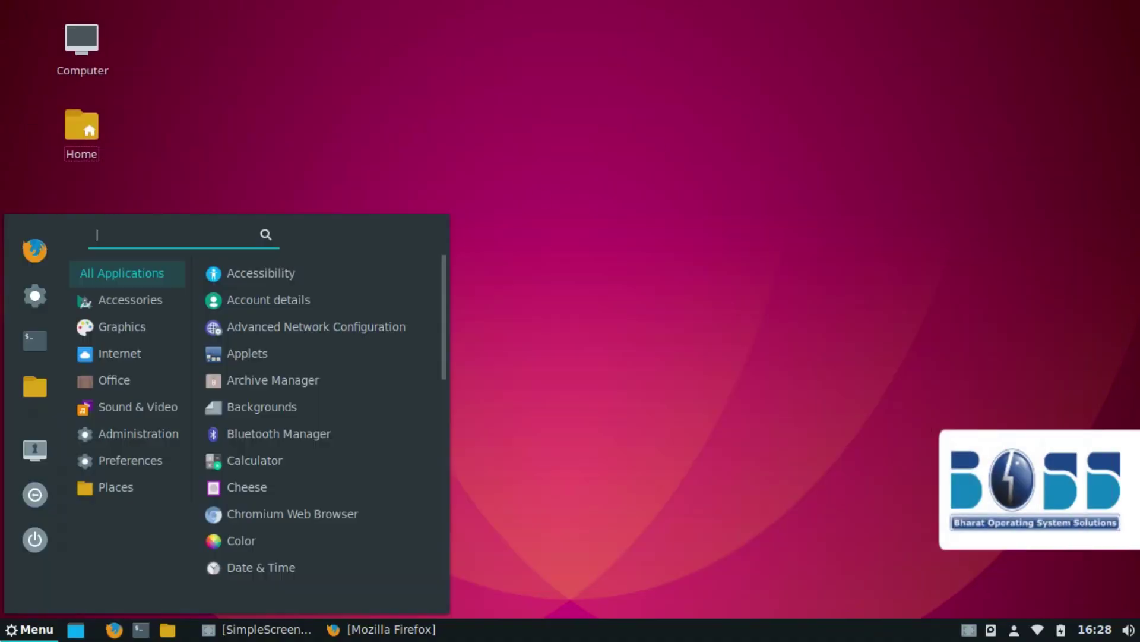
click(44, 344)
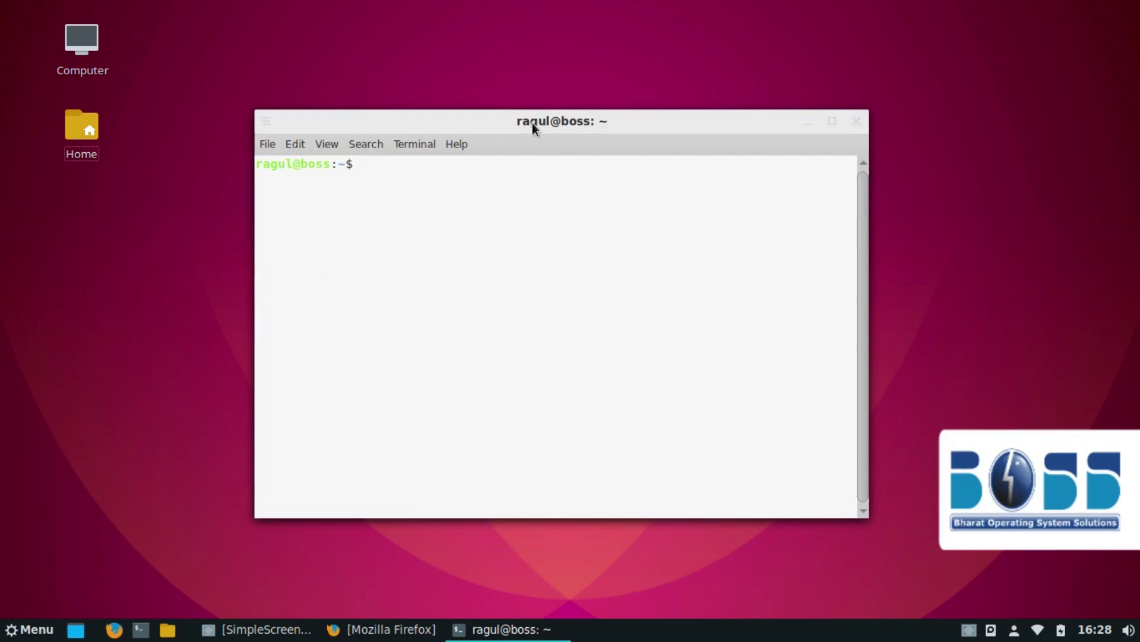
click(861, 121)
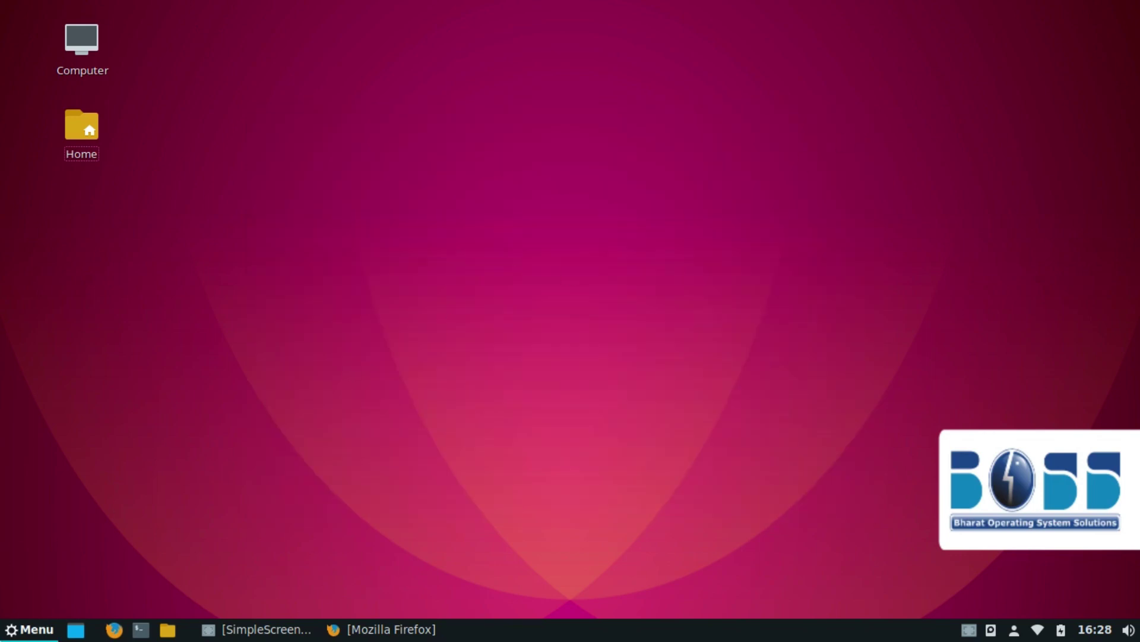
- Launch the file manager from the application launcher's favorites, view the Home folder and close it
click(29, 629)
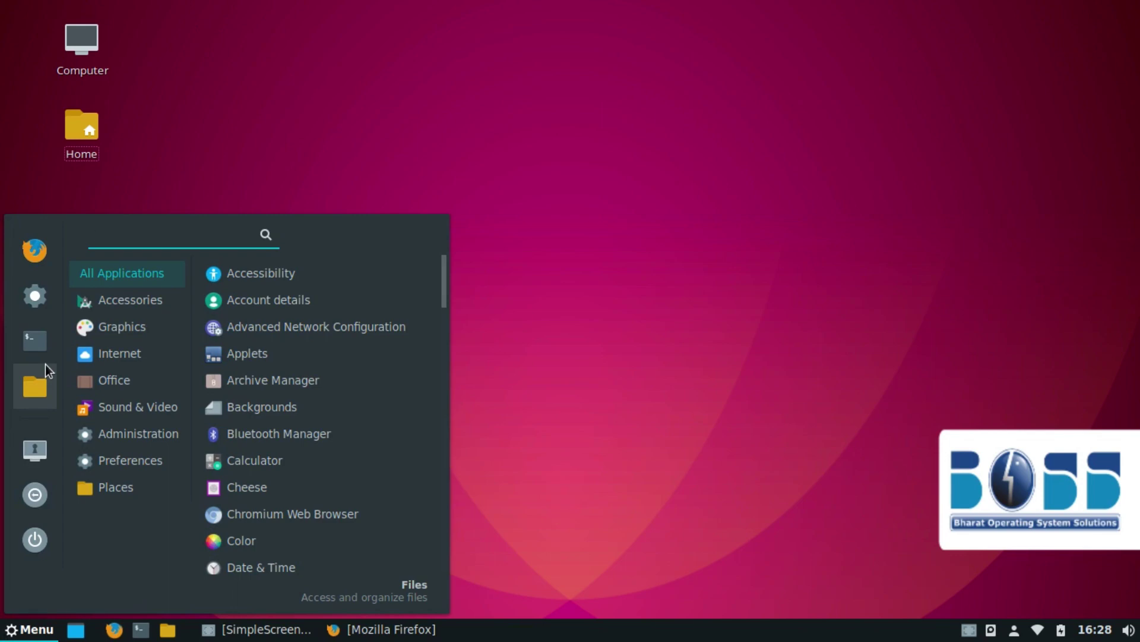
click(34, 398)
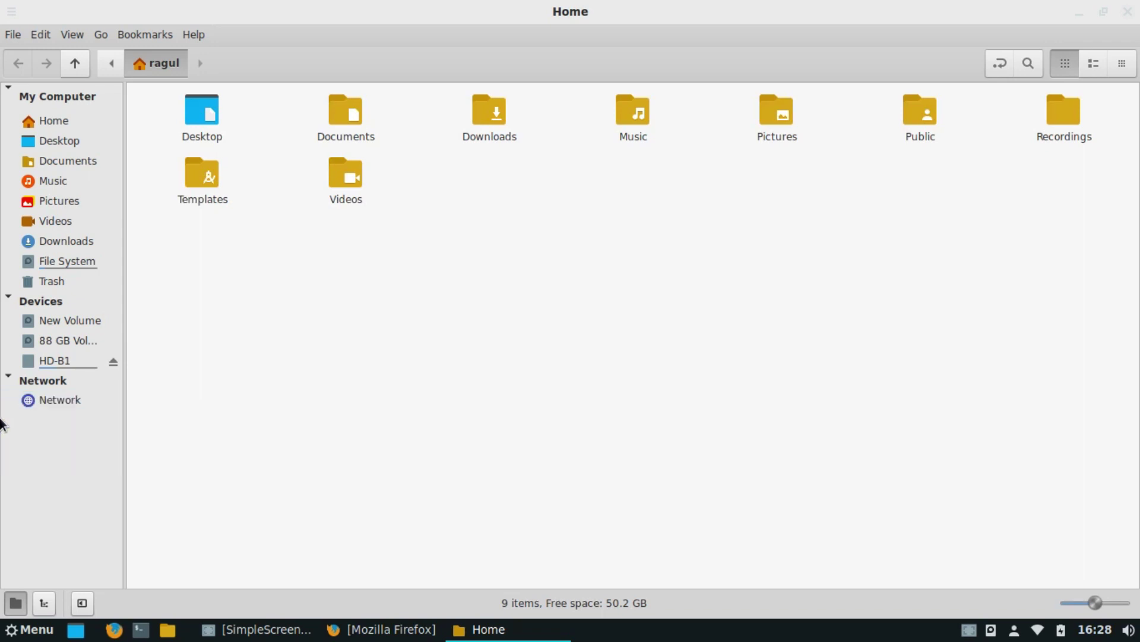
click(1128, 11)
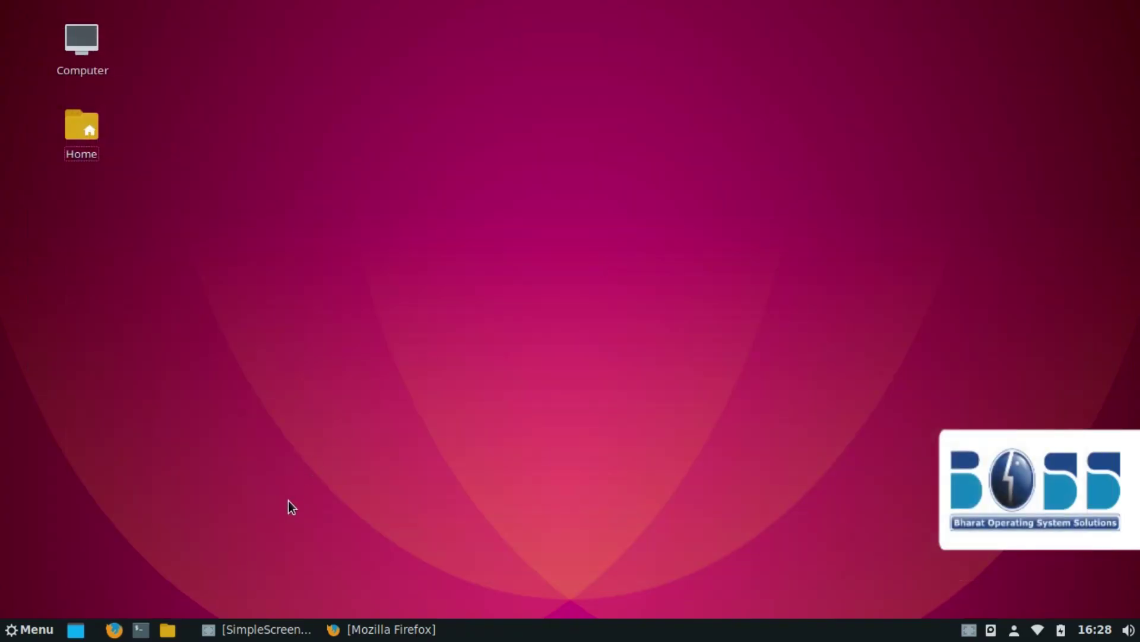
- Look through the installed applications under Accessories, Graphics, Internet, Office and Sound & Video
click(7, 626)
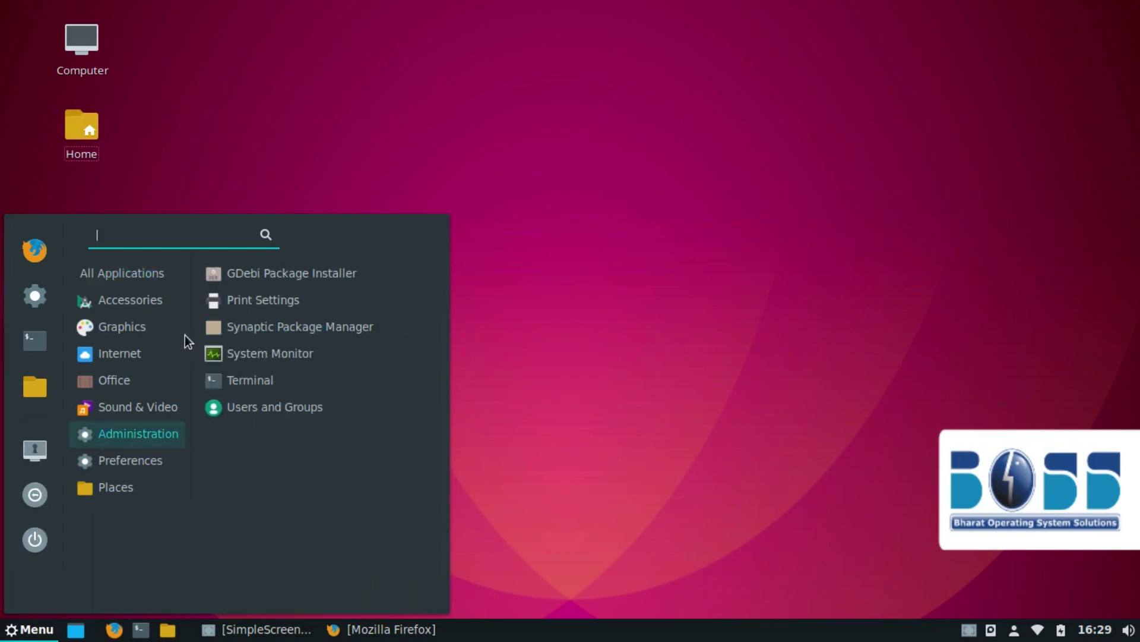
mouse_move(147, 304)
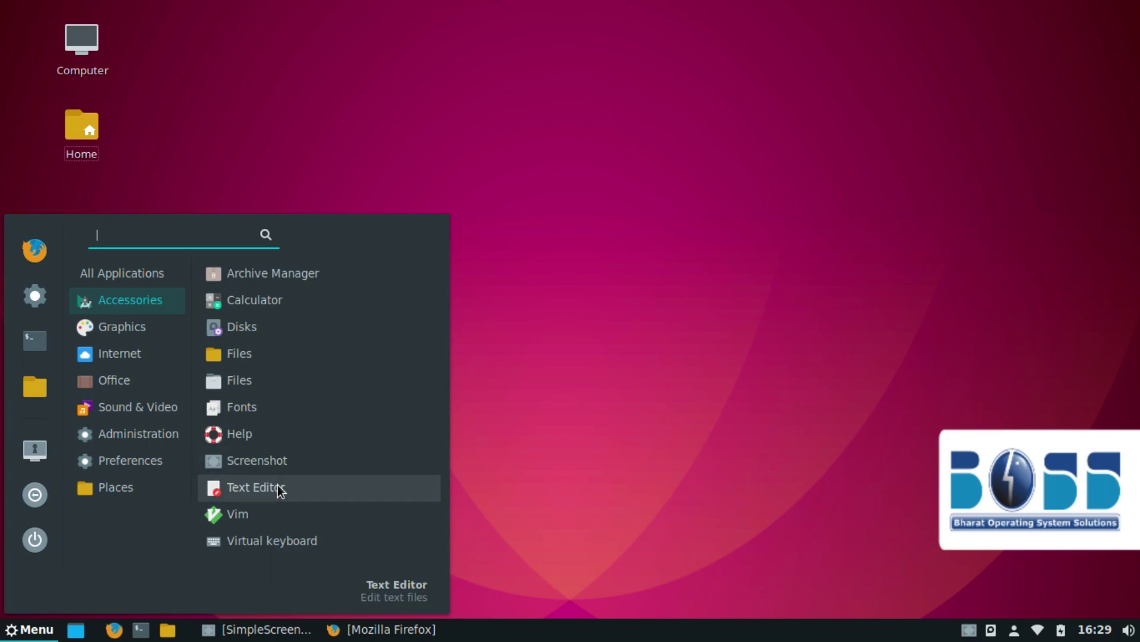
click(157, 334)
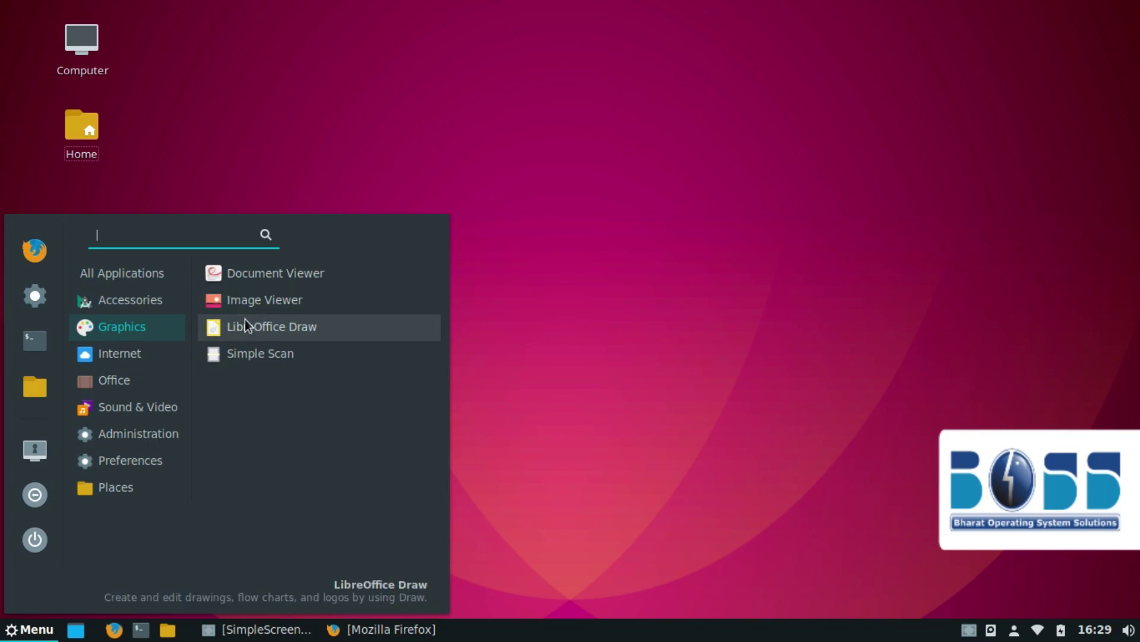
click(154, 355)
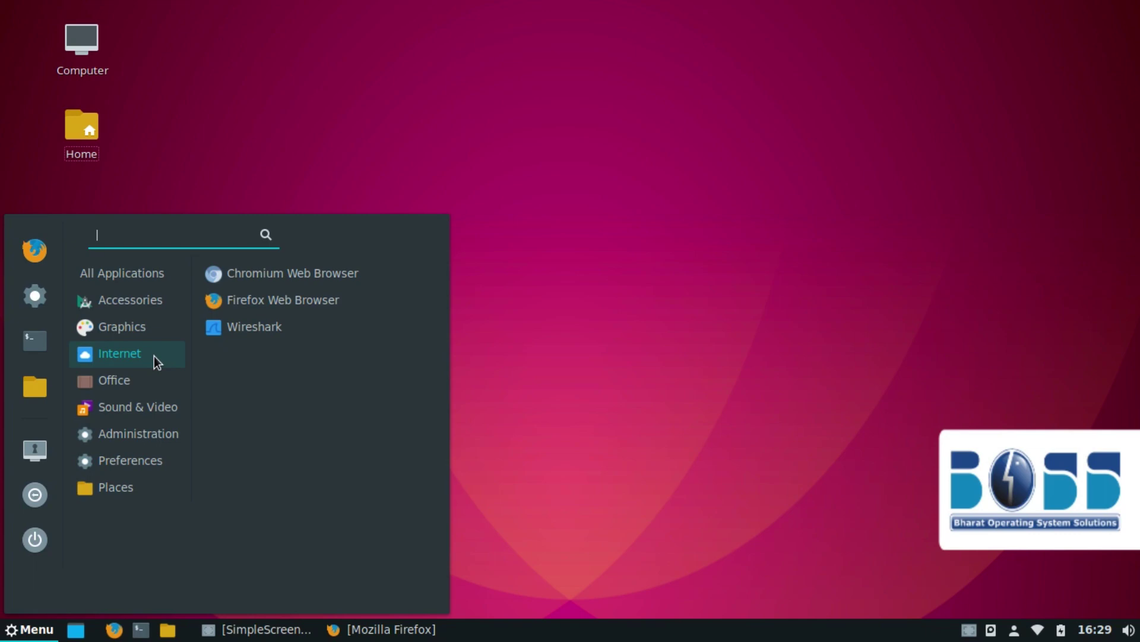
click(145, 376)
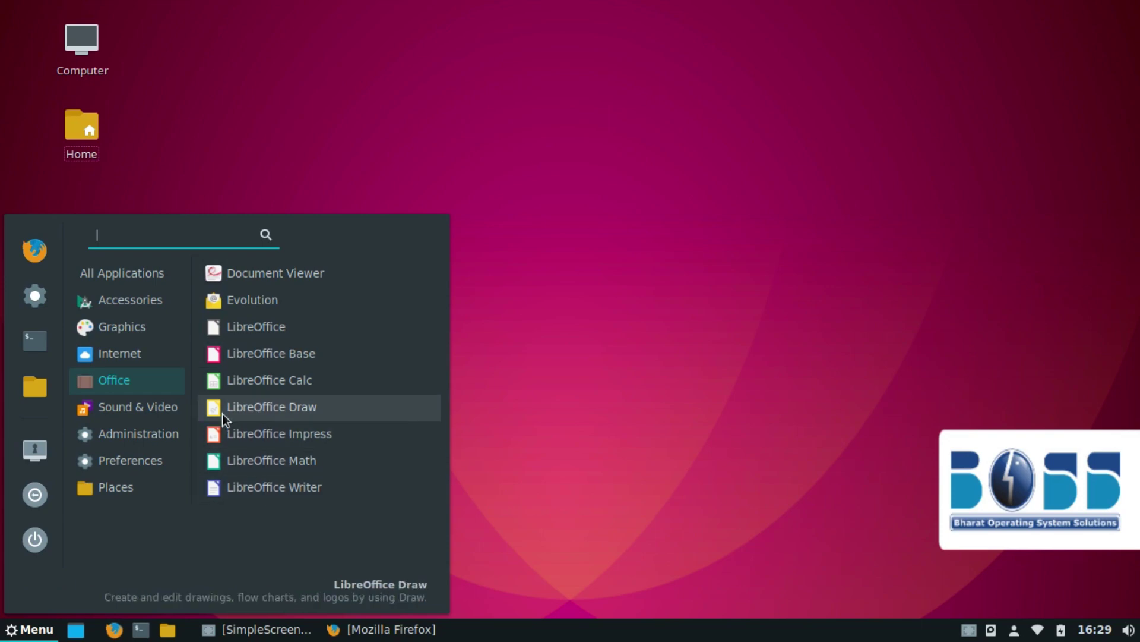
mouse_move(149, 410)
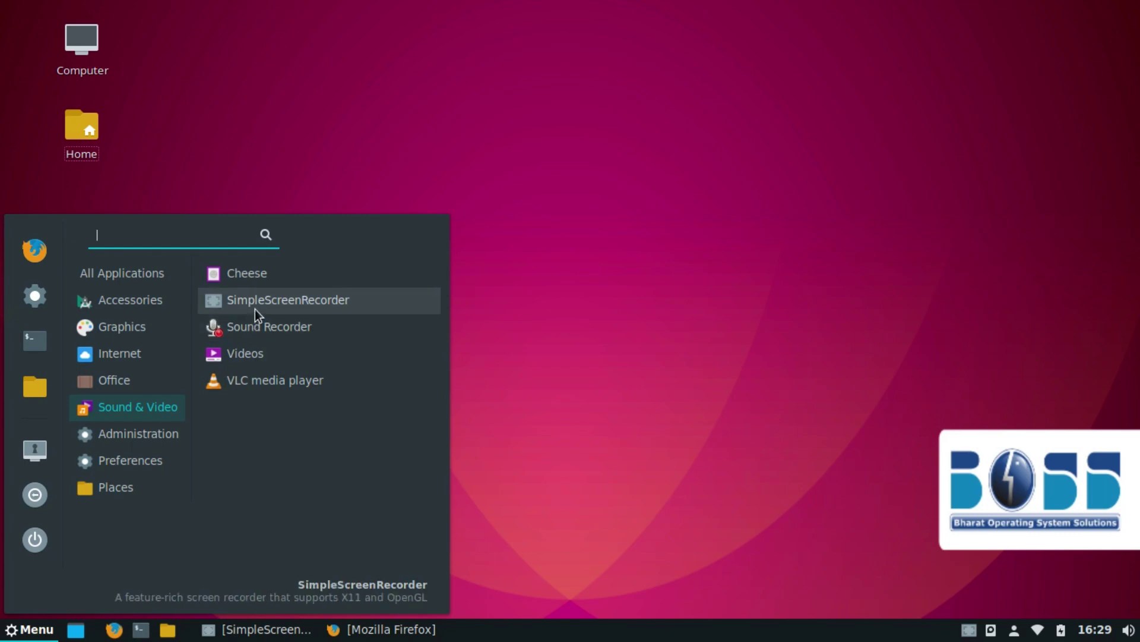
- Launch Synaptic Package Manager from the Administration applications and authenticate with the account password
mouse_move(152, 436)
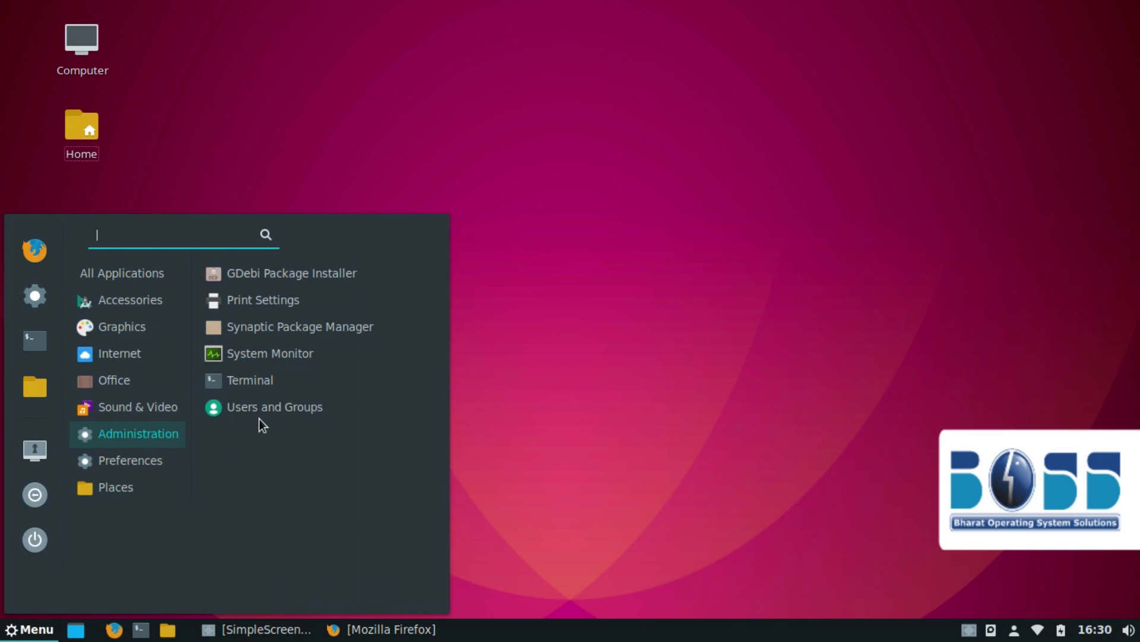
click(287, 337)
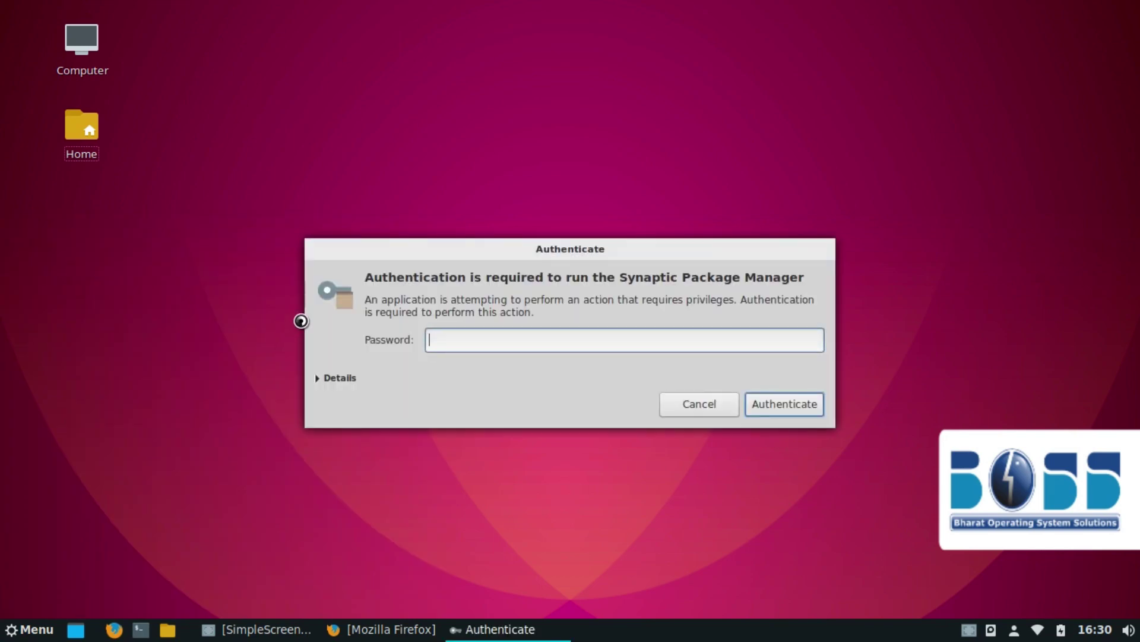
text(••••)
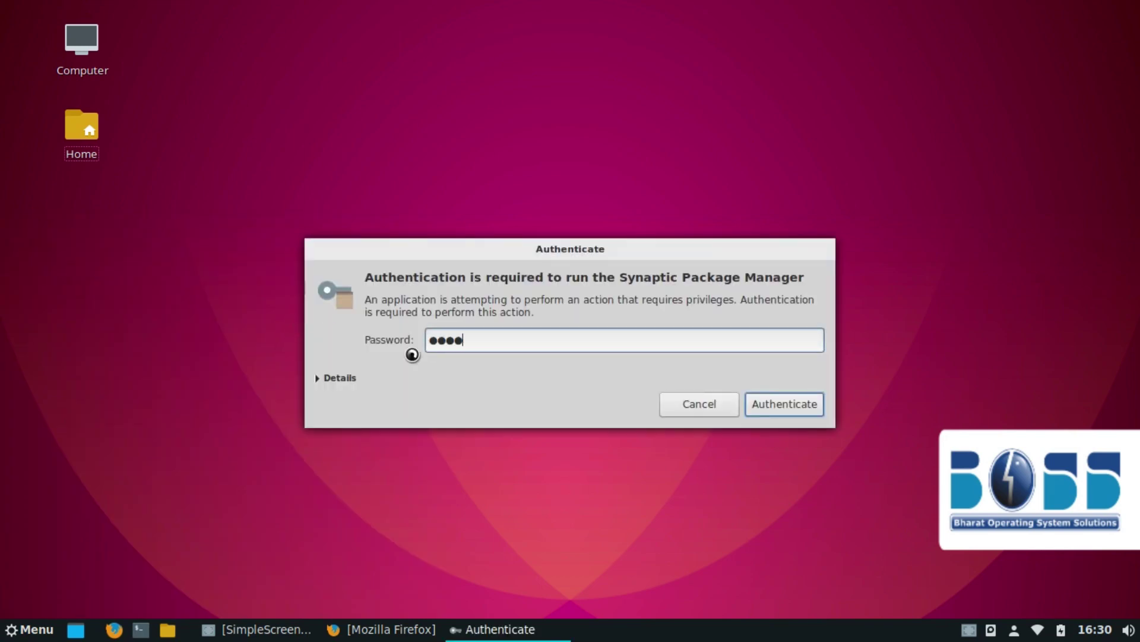
click(784, 406)
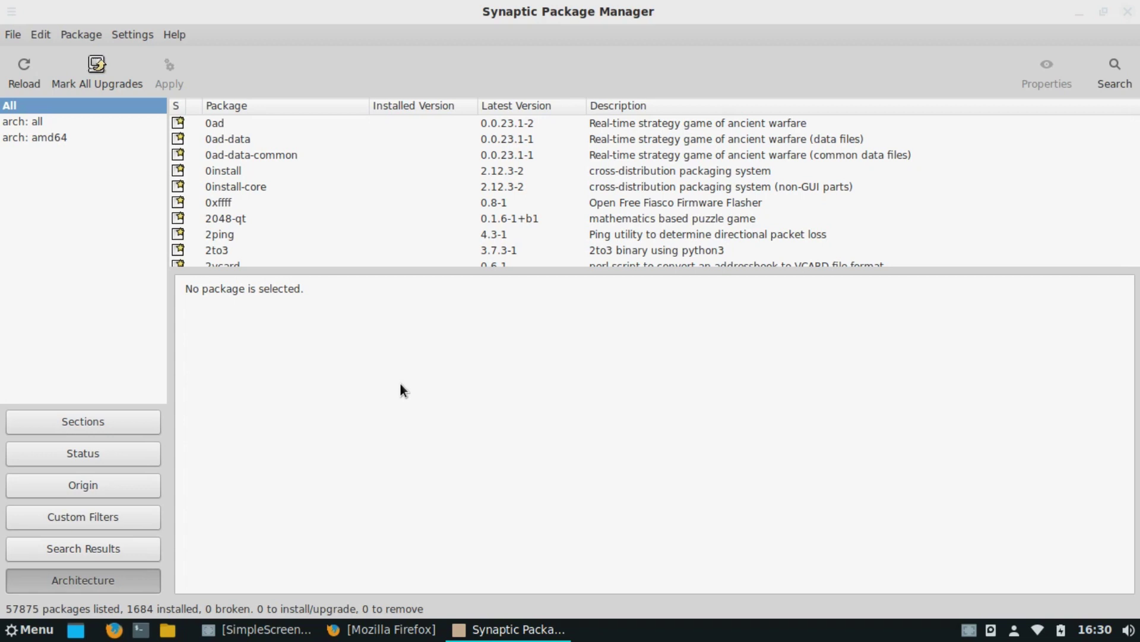
- Show the description of the 0ad-data package and browse further through the full package list
click(532, 141)
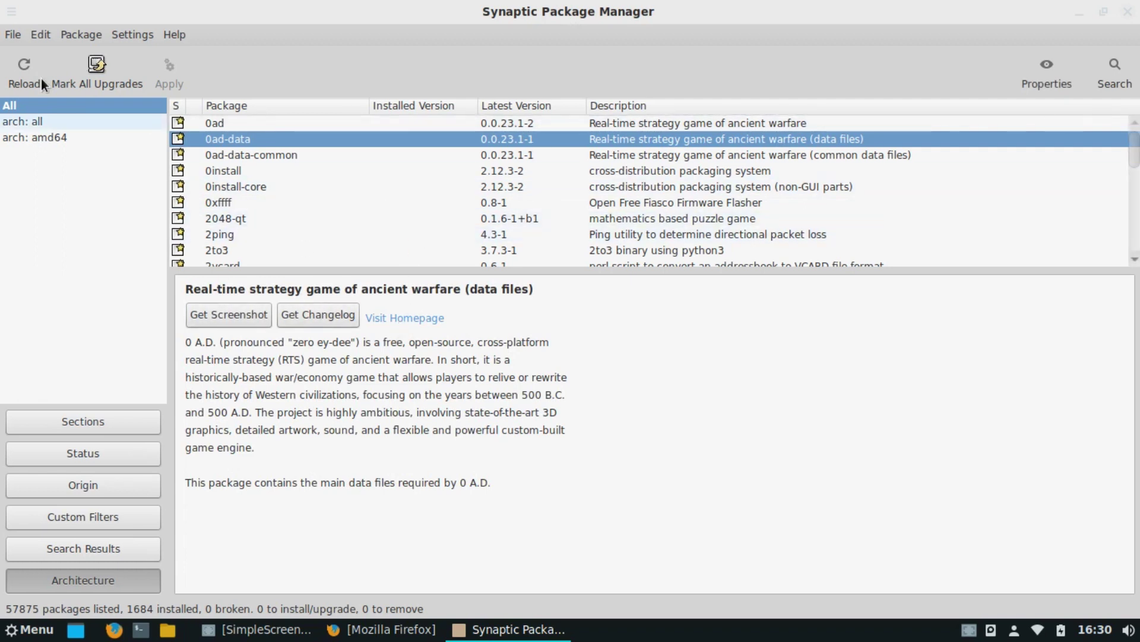
scroll(407, 190, down, 3)
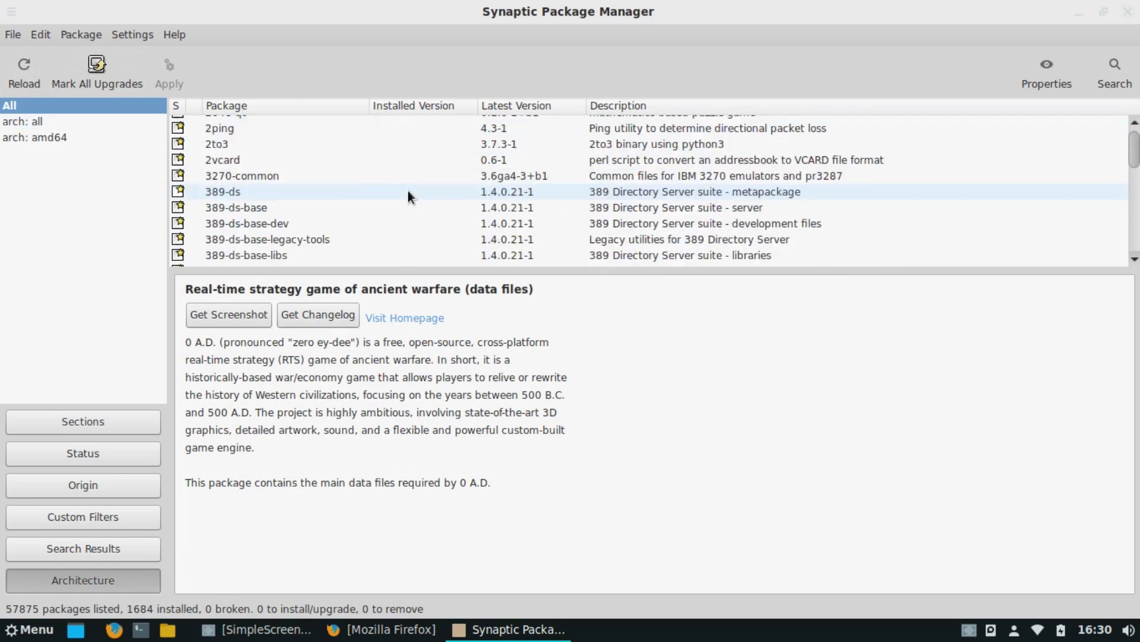
scroll(410, 193, down, 15)
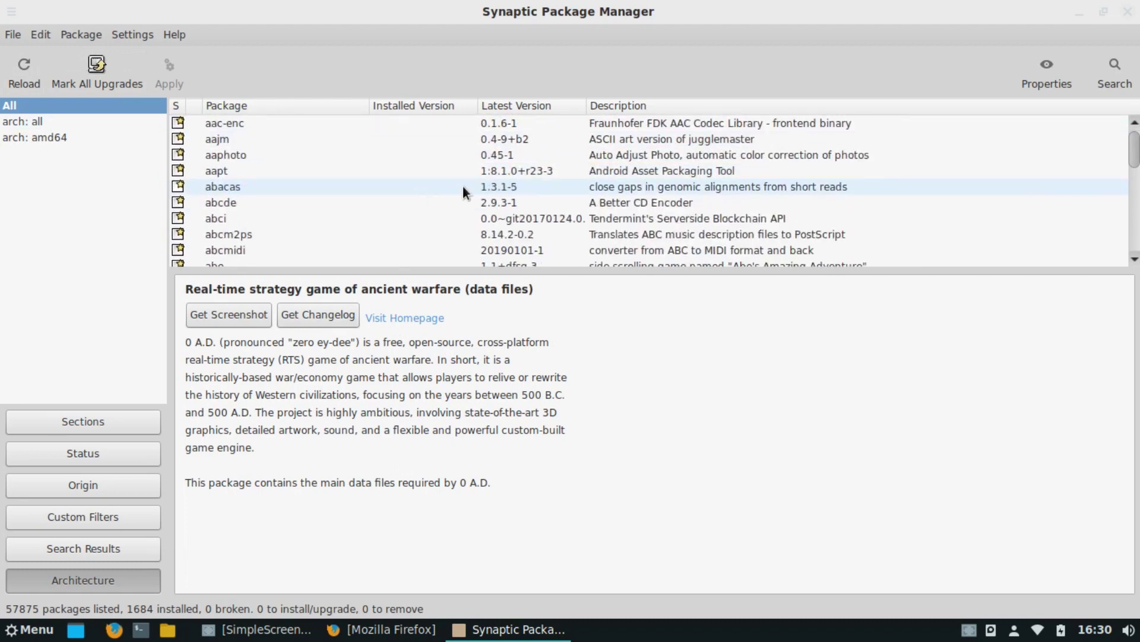
scroll(462, 186, down, 15)
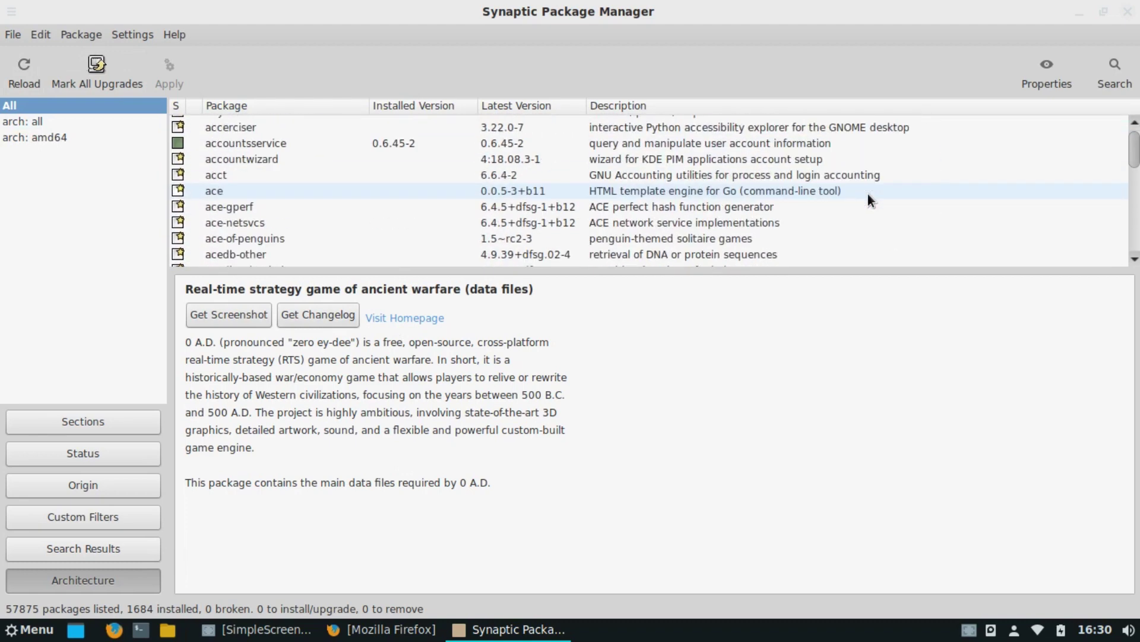
scroll(868, 194, down, 3)
- Search package names and descriptions for simplescreenrecorder
click(1115, 71)
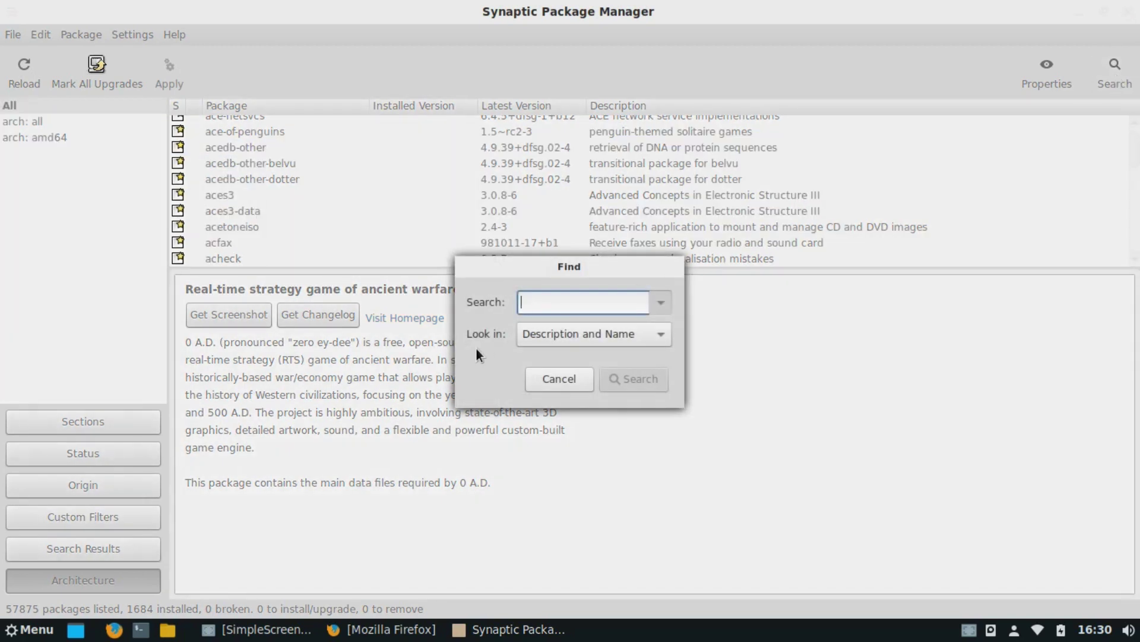
text(sijmp)
key(BackSpace)
key(BackSpace)
key(BackSpace)
key(BackSpace)
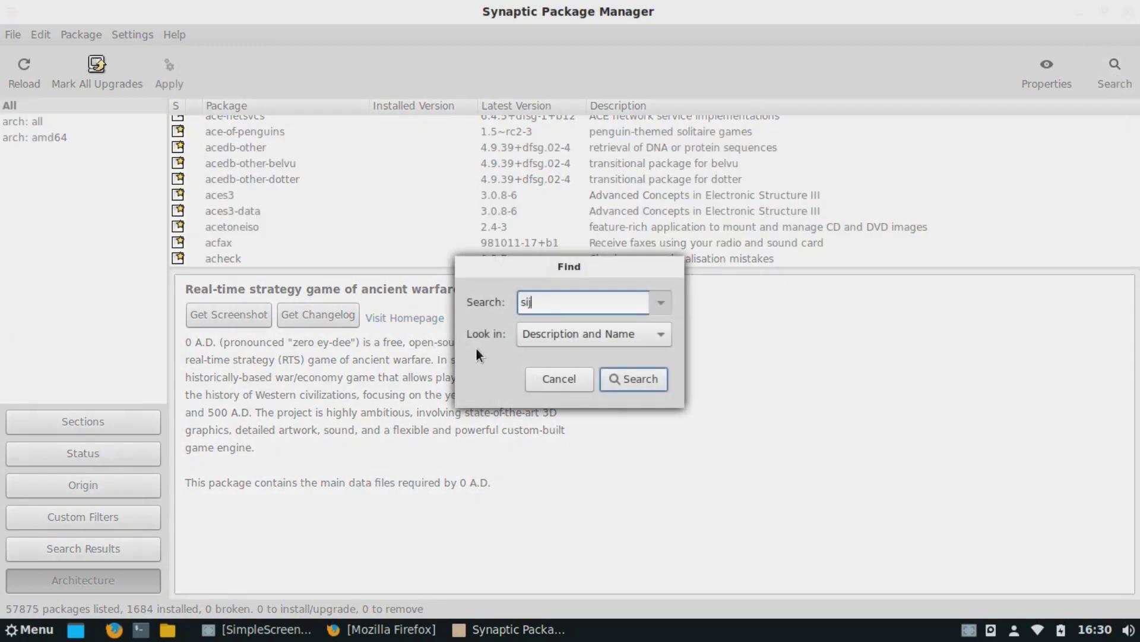
text(implescreenrecorder)
key(Return)
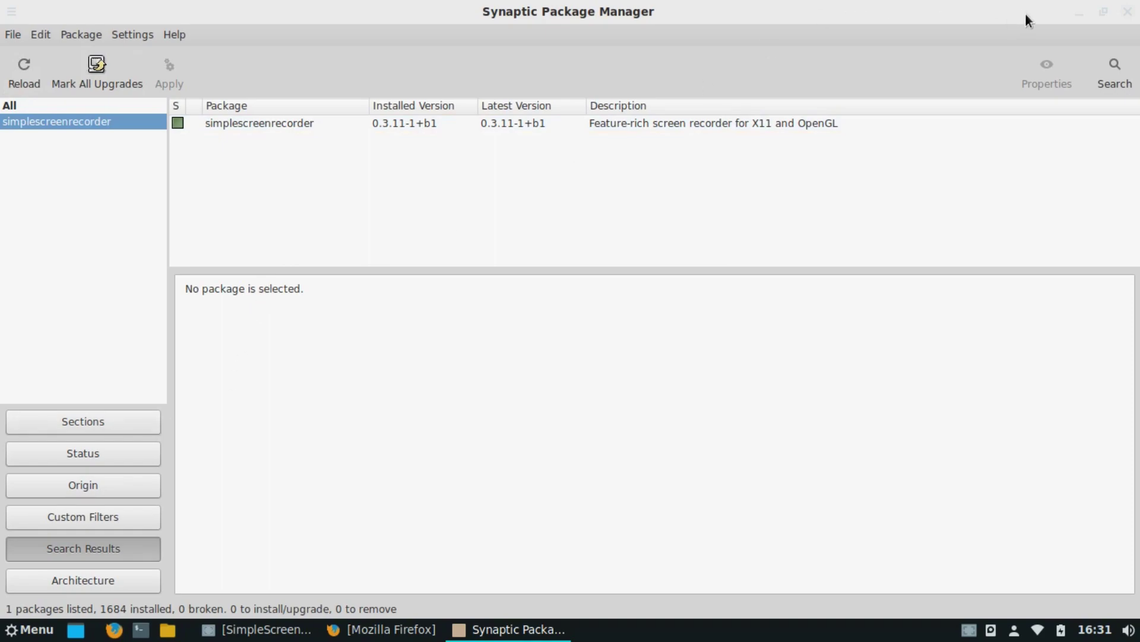
- Close Synaptic Package Manager and locate SimpleScreenRecorder among the installed Sound & Video applications
click(1127, 11)
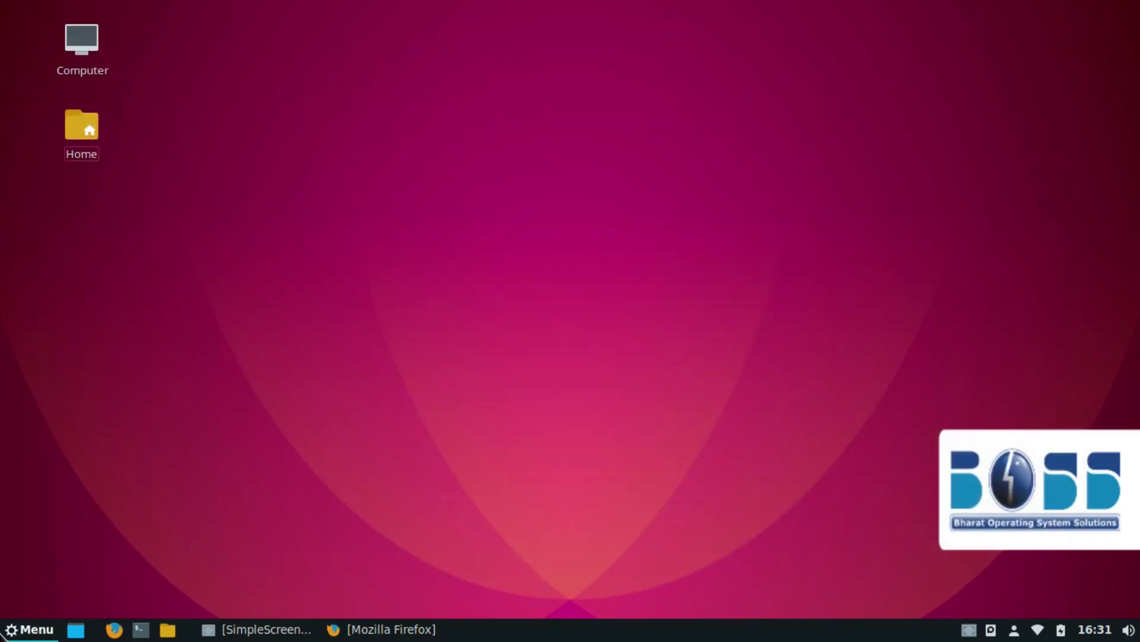
click(26, 629)
mouse_move(154, 410)
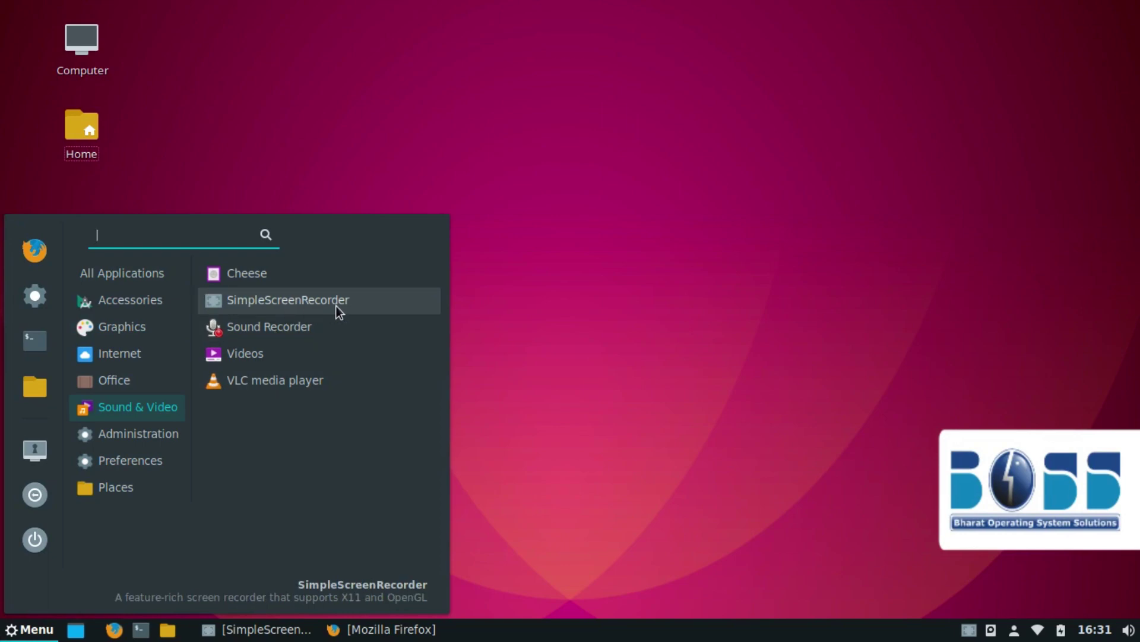
click(515, 236)
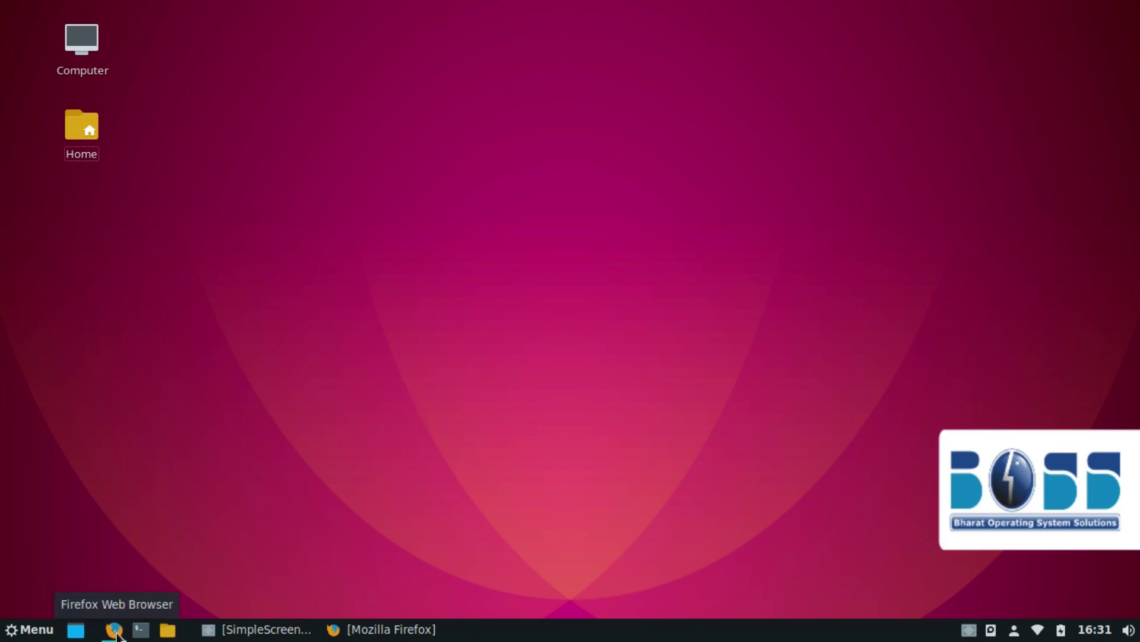
- Look through the folders under Places and the settings entries under Preferences in the application menu
click(30, 630)
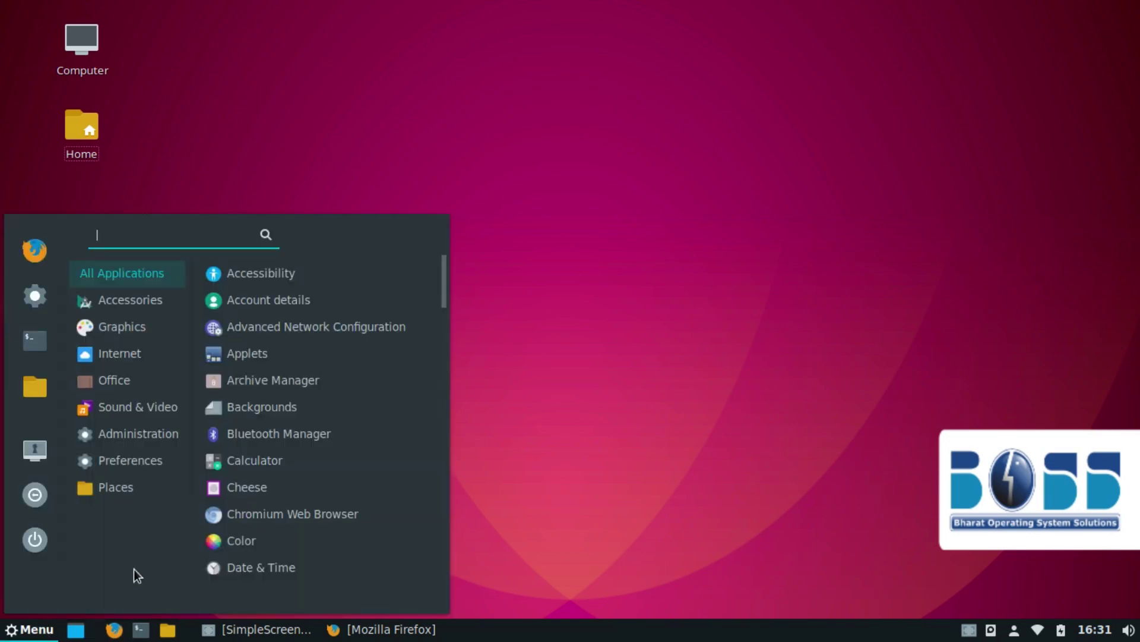
click(172, 487)
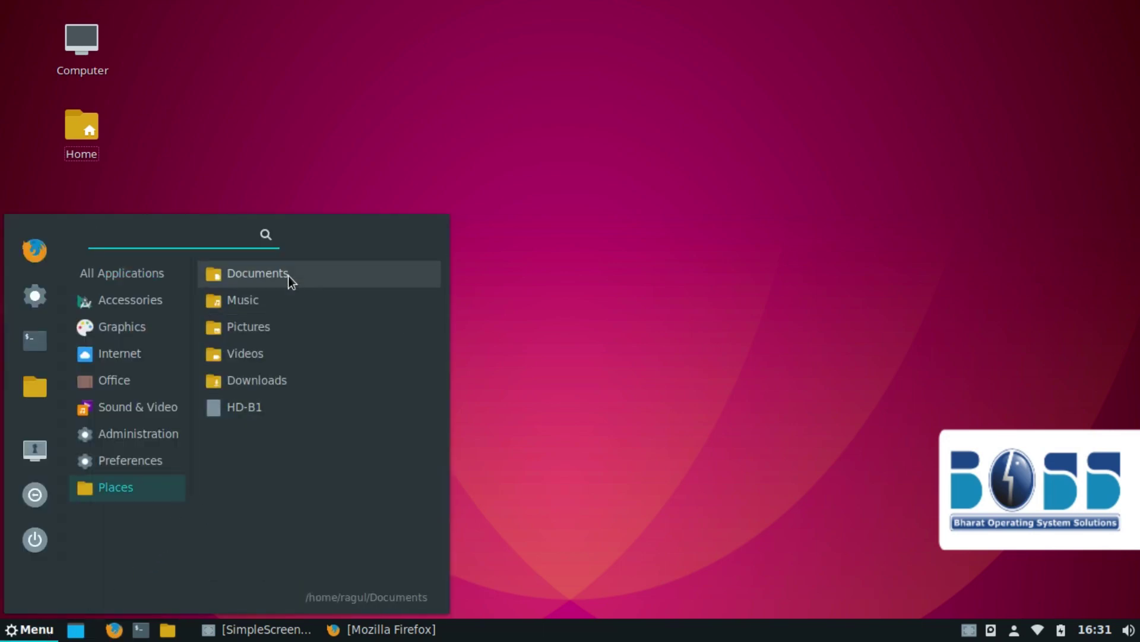
click(148, 468)
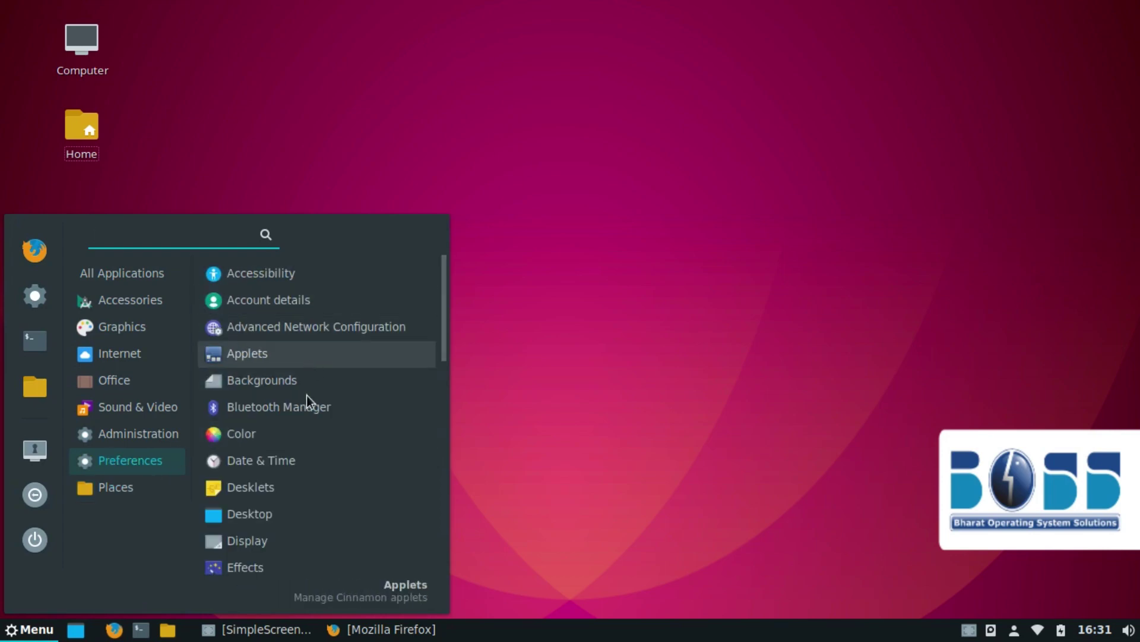
scroll(310, 399, down, 5)
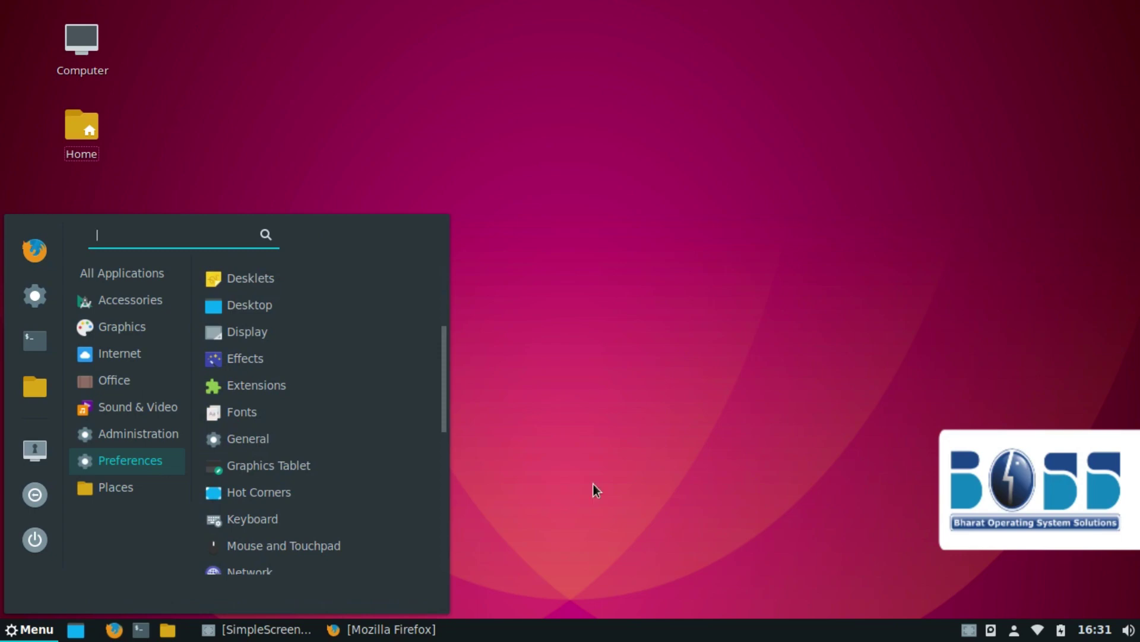
- Toggle the SimpleScreenRecorder window from its system tray applet, leaving it hidden from the window list
click(969, 632)
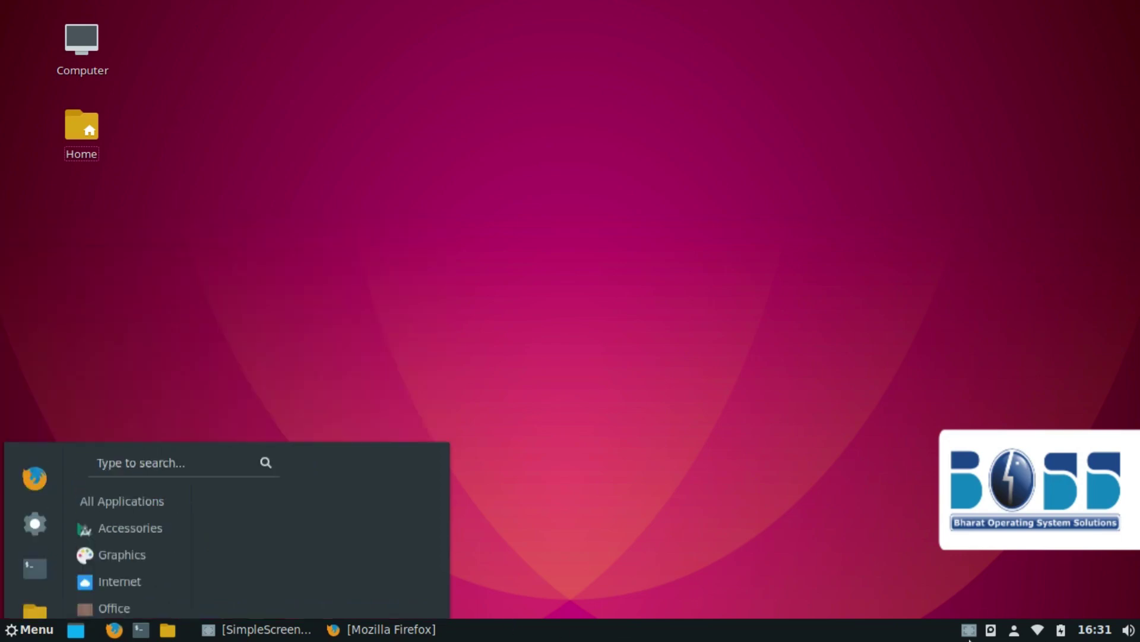
click(968, 633)
click(968, 633)
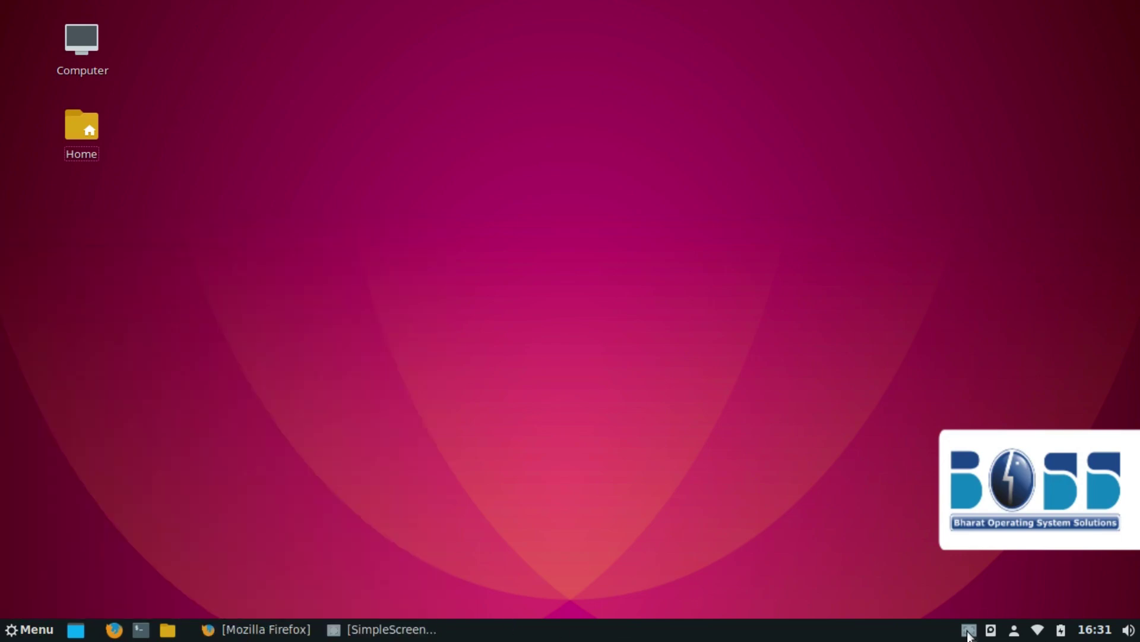
click(969, 633)
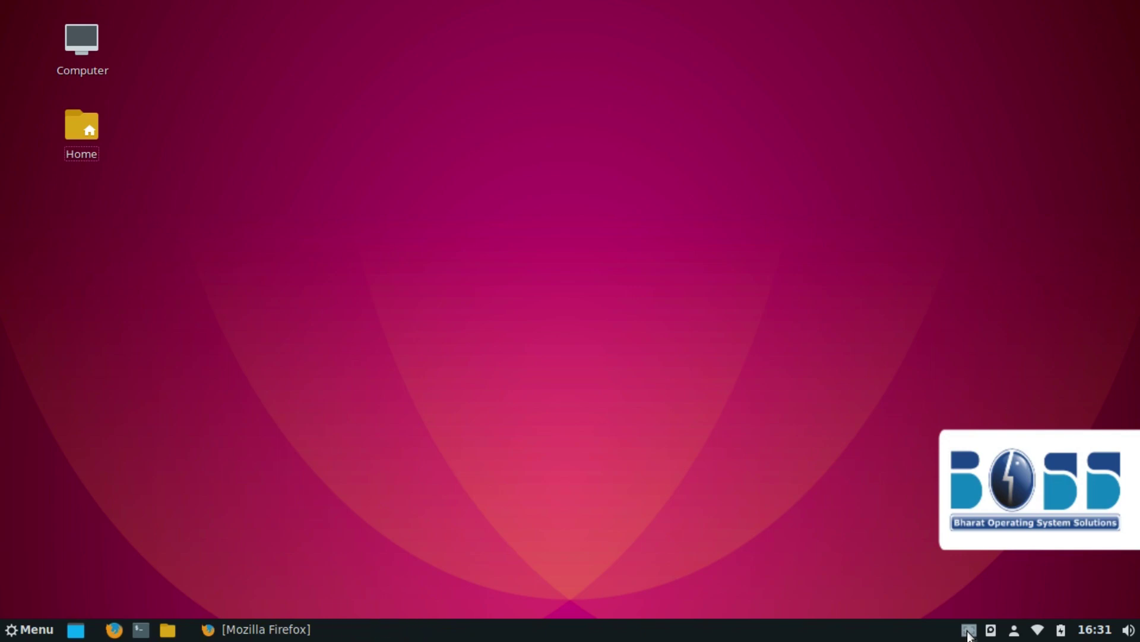
click(969, 633)
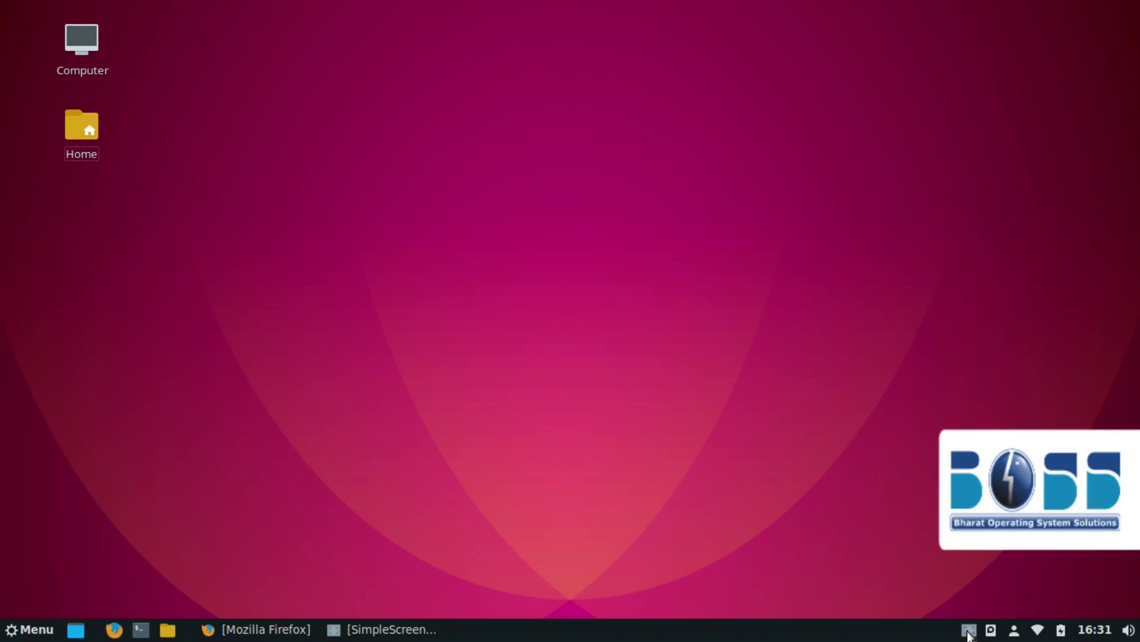
click(969, 633)
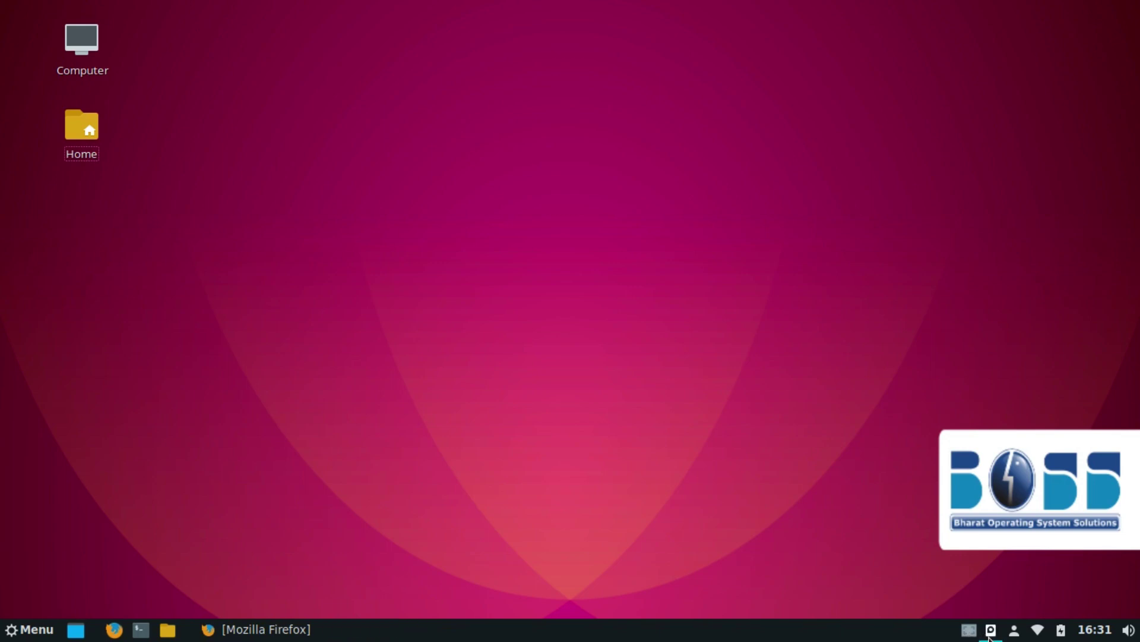
- Check the removable drives and network options in the system tray, plus the battery charge status and sound volume
click(990, 634)
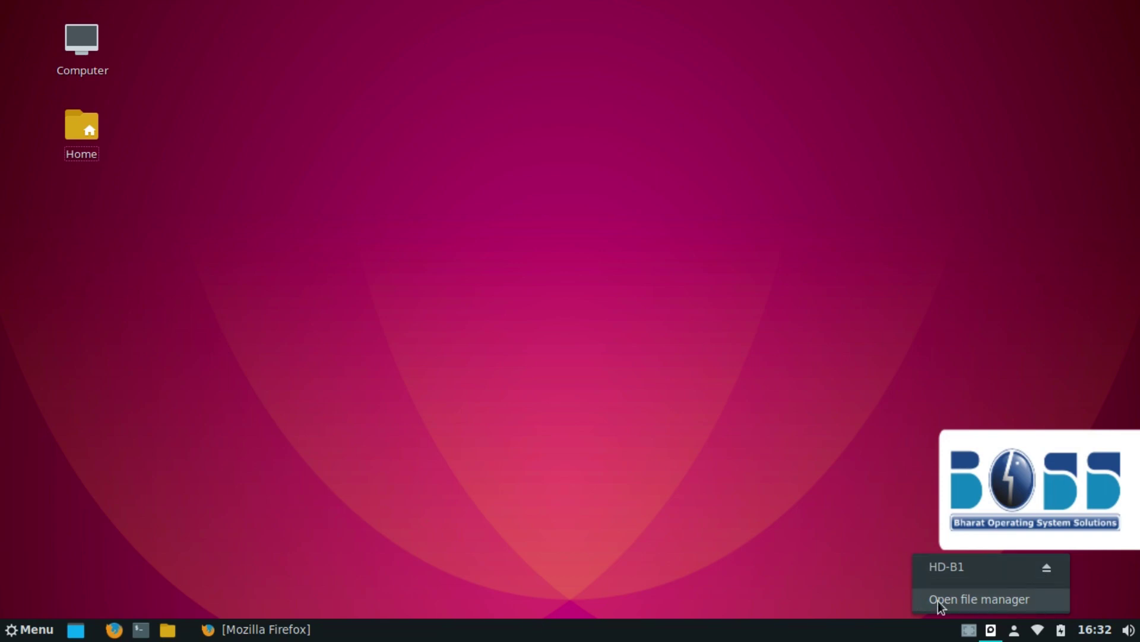
click(859, 563)
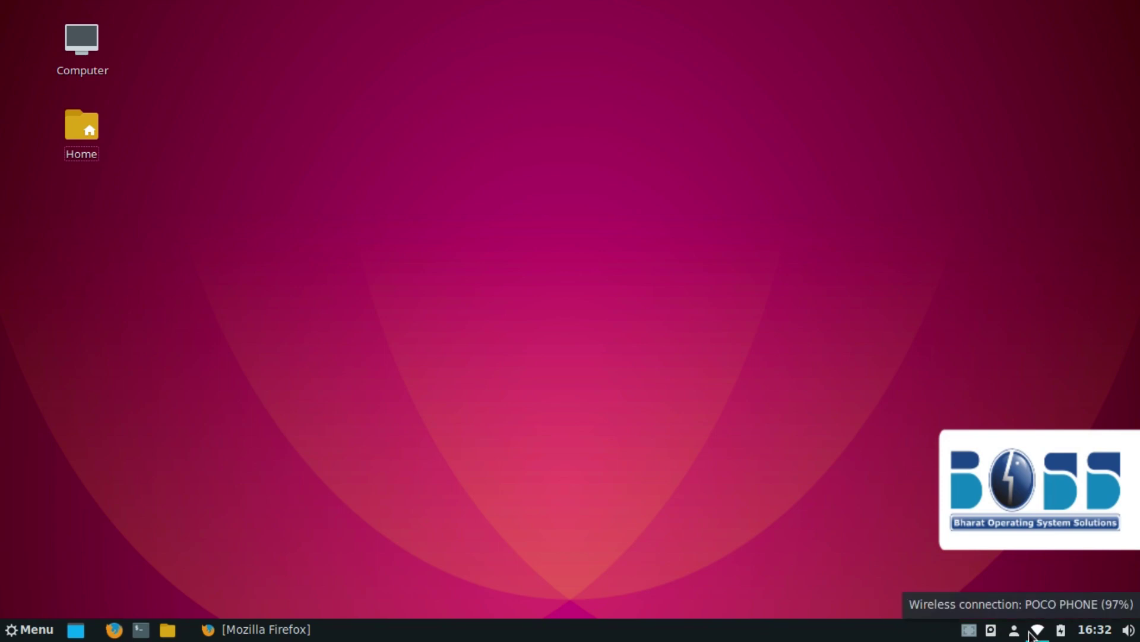
click(1038, 630)
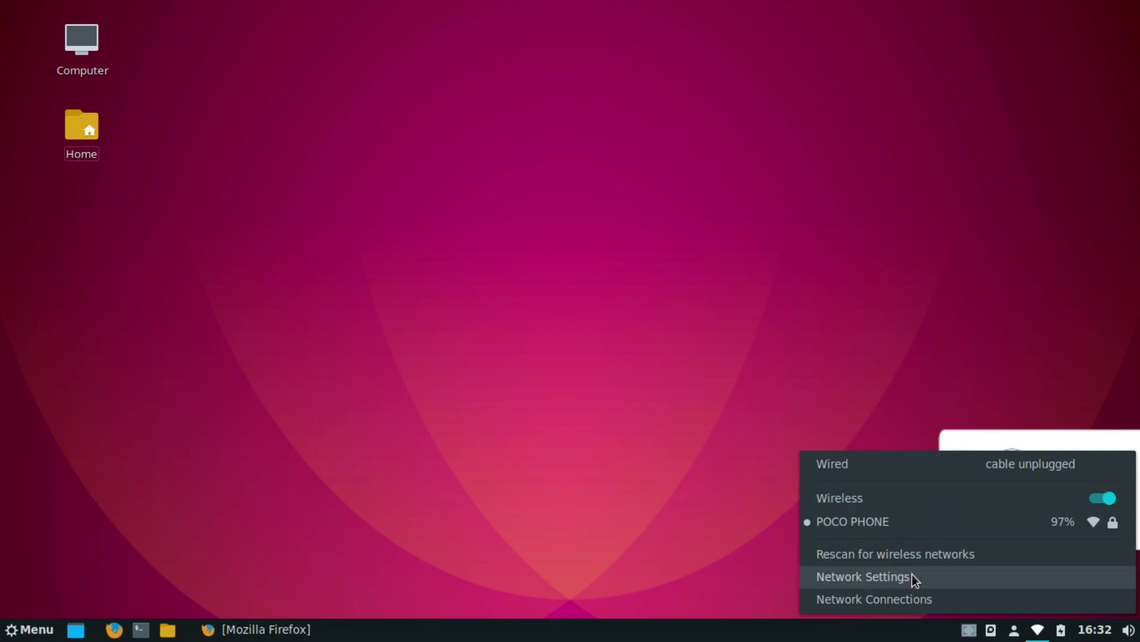
click(722, 549)
mouse_move(1070, 632)
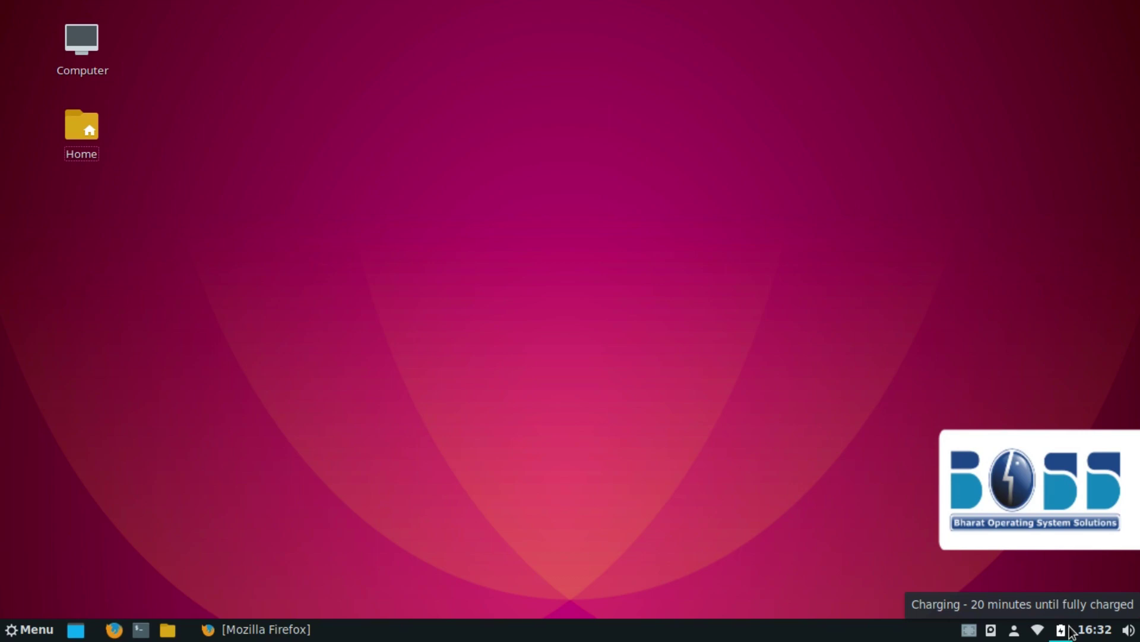
mouse_move(1138, 630)
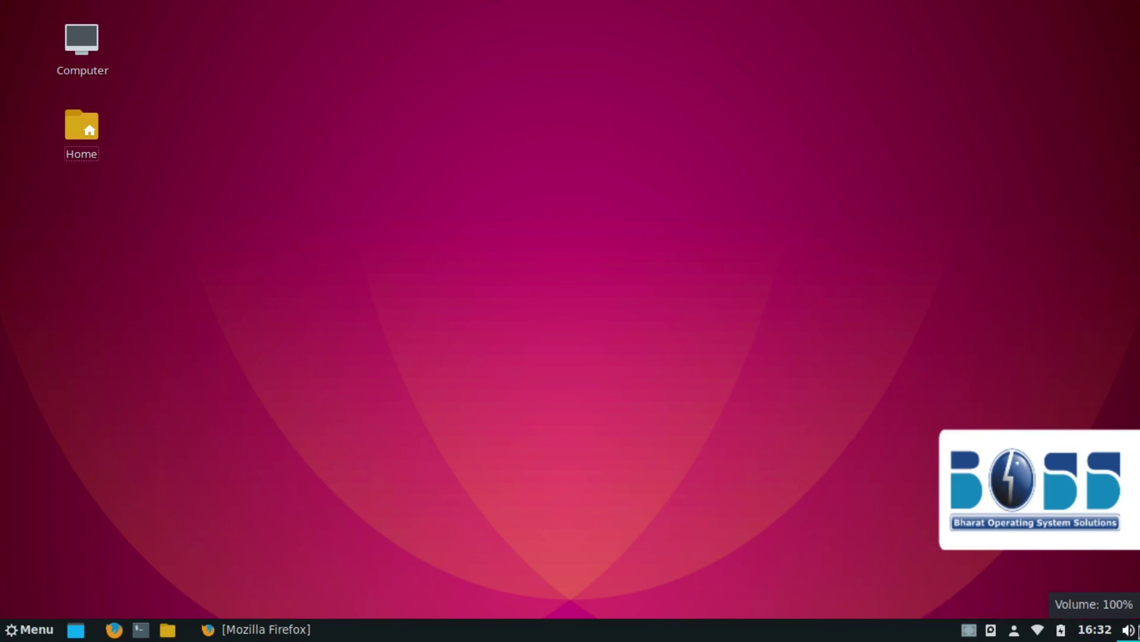